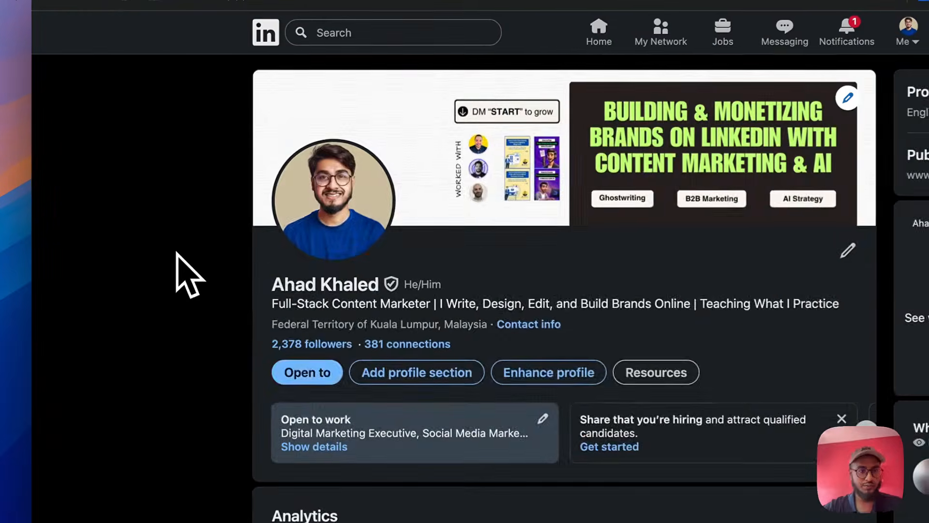
# Step: Look through the LinkedIn profile's activity, experience, education, certifications, volunteering, skills and recommendations sections
pyautogui.scroll(-15, 178, 253)
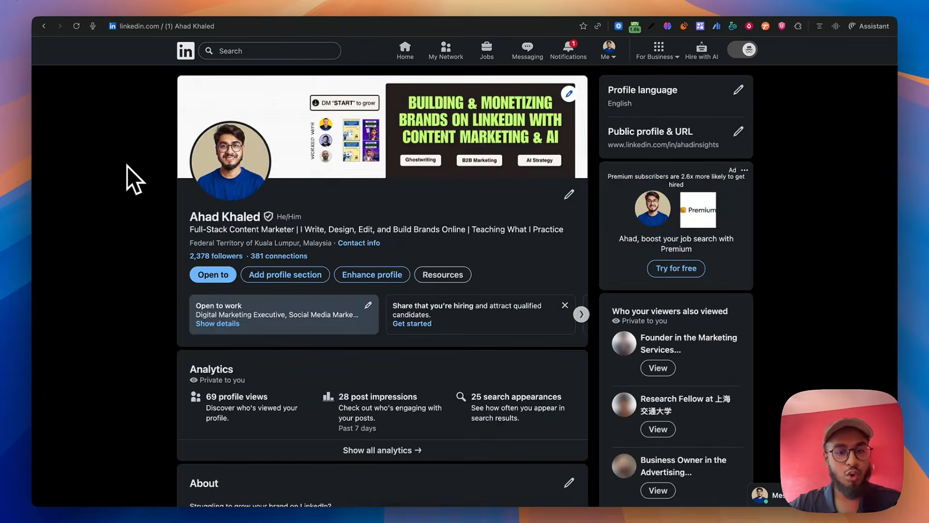
pyautogui.scroll(-8, 127, 165)
pyautogui.scroll(-10, 127, 165)
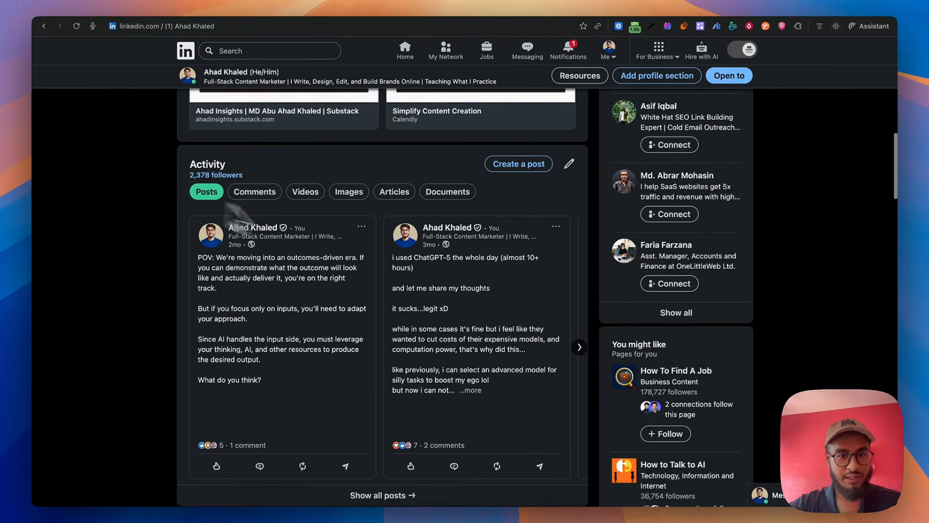
pyautogui.scroll(-1, 109, 281)
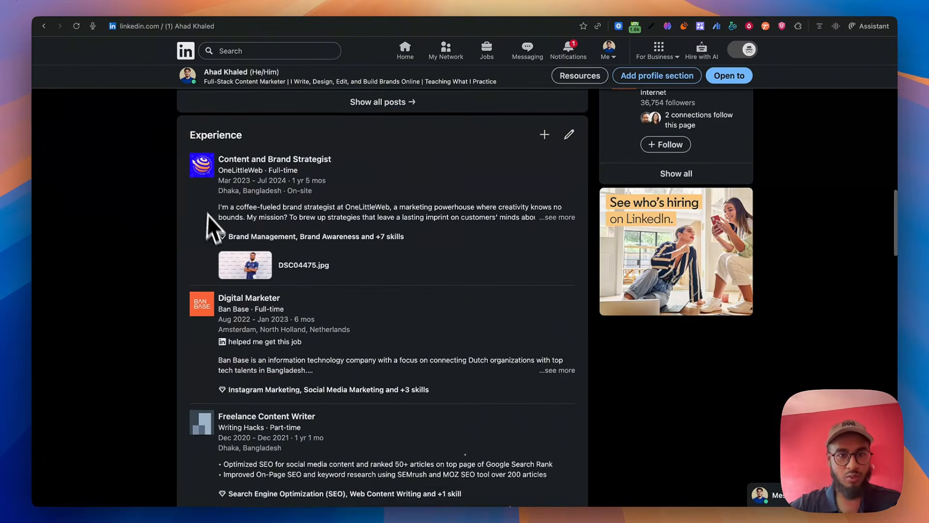
pyautogui.scroll(-15, 154, 231)
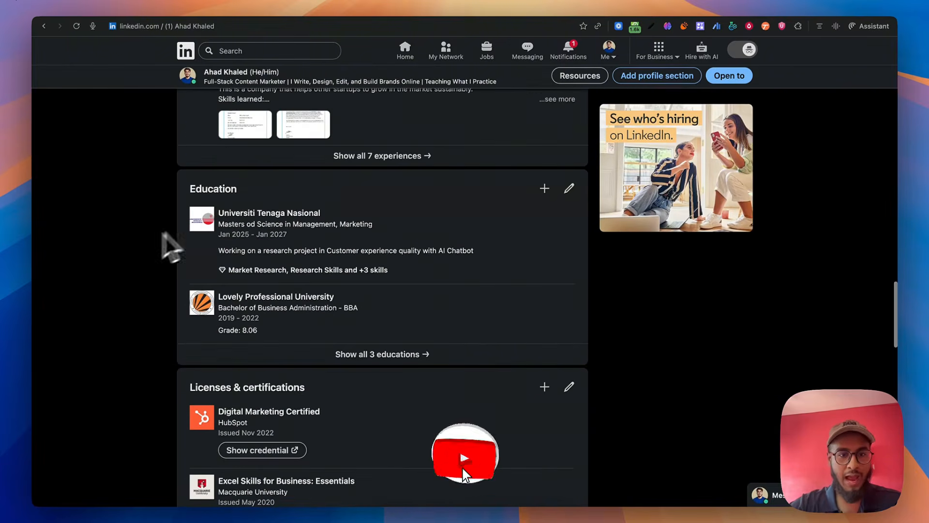
pyautogui.scroll(-8, 145, 329)
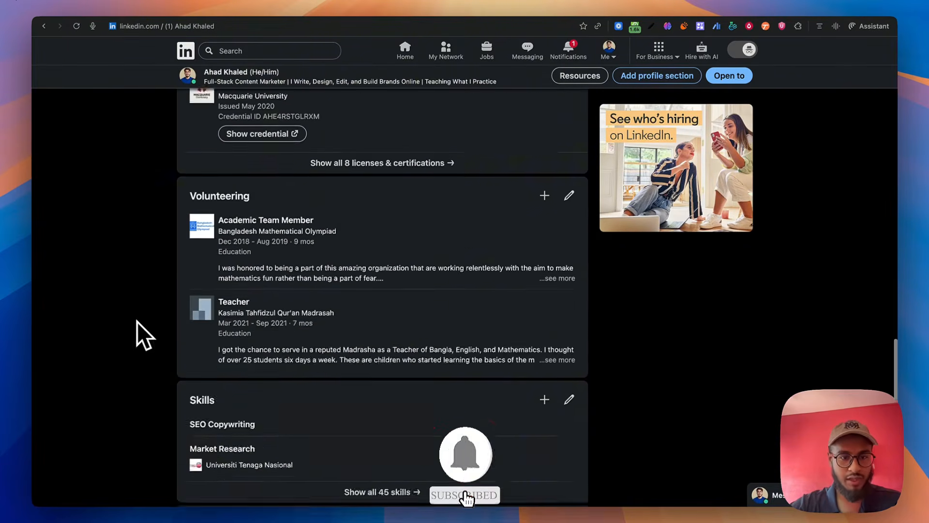
pyautogui.scroll(4, 141, 332)
pyautogui.scroll(-6, 114, 338)
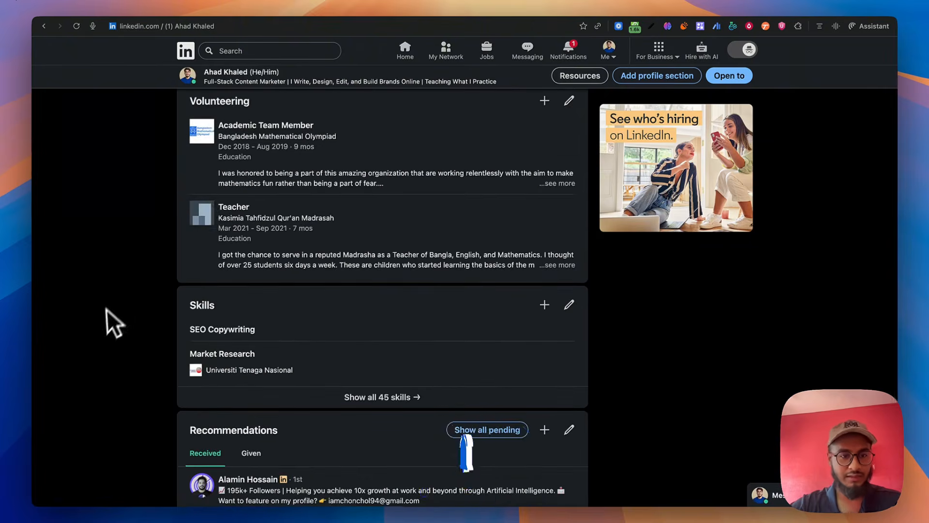
pyautogui.scroll(-3, 107, 329)
pyautogui.scroll(-5, 101, 321)
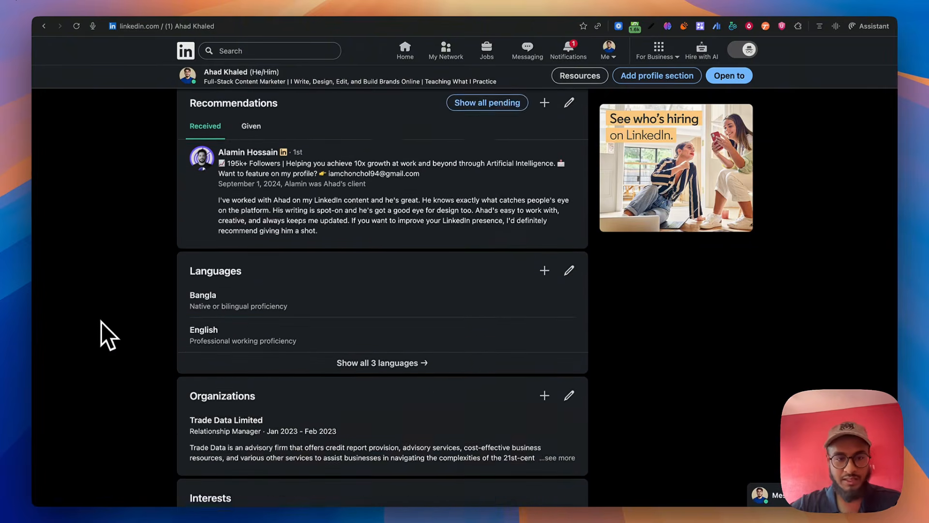
# Step: Save the LinkedIn profile as a PDF from its resources
pyautogui.scroll(15, 100, 321)
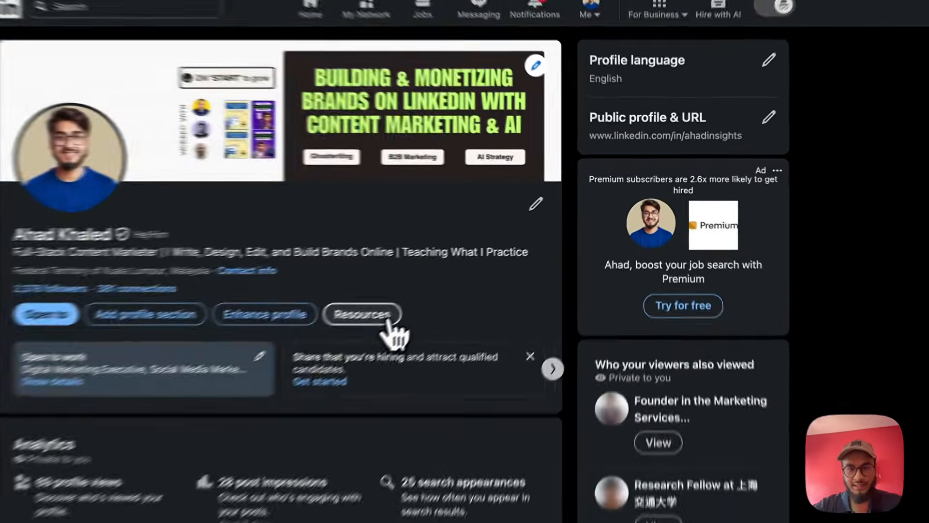
pyautogui.click(441, 282)
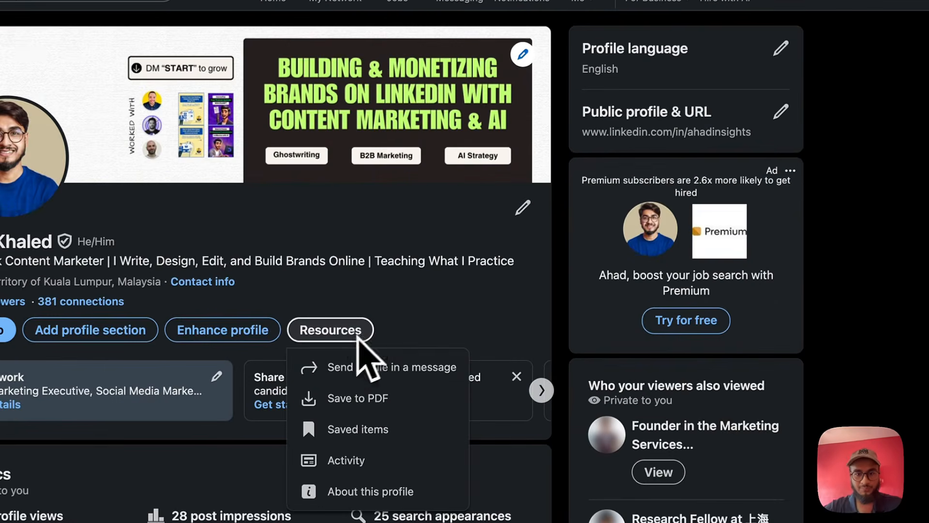
pyautogui.click(398, 406)
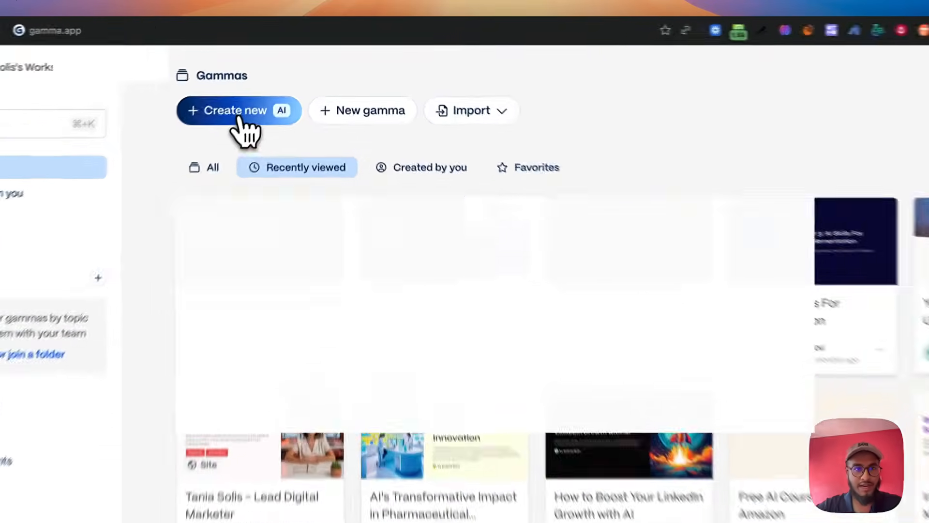
# Step: In Gamma, start a new AI creation that imports an existing file or URL
pyautogui.click(269, 84)
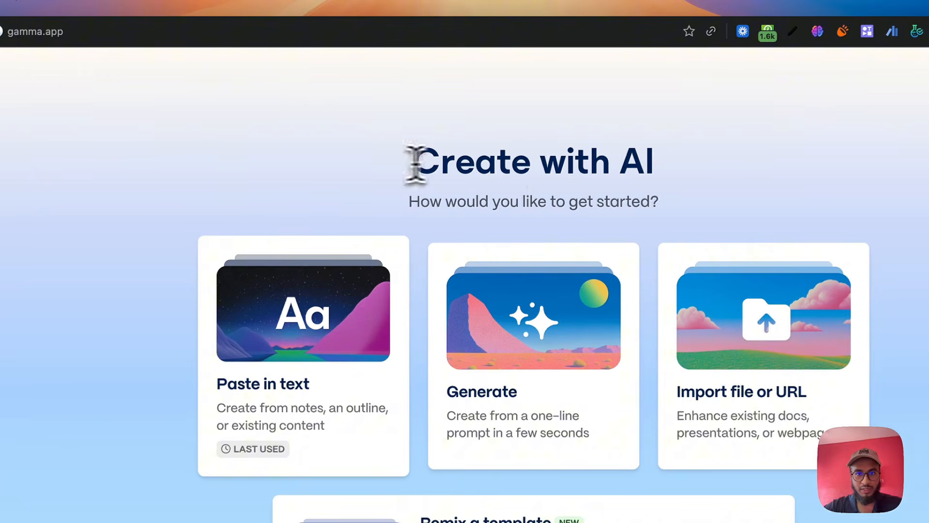
pyautogui.moveTo(412, 163); pyautogui.dragTo(699, 185)
pyautogui.click(775, 182)
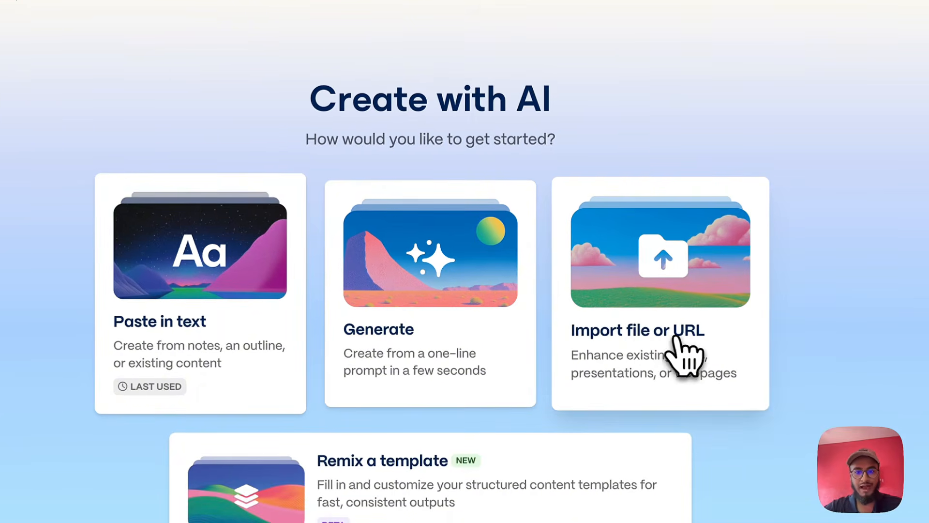
pyautogui.click(698, 356)
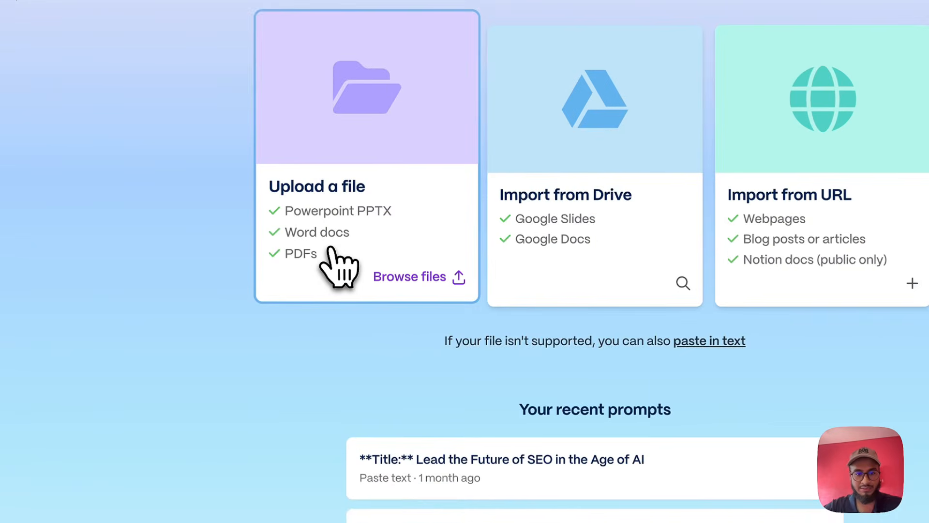
# Step: Upload Profile (4).pdf, set the output type to Webpage, and continue to the prompt editor
pyautogui.click(410, 277)
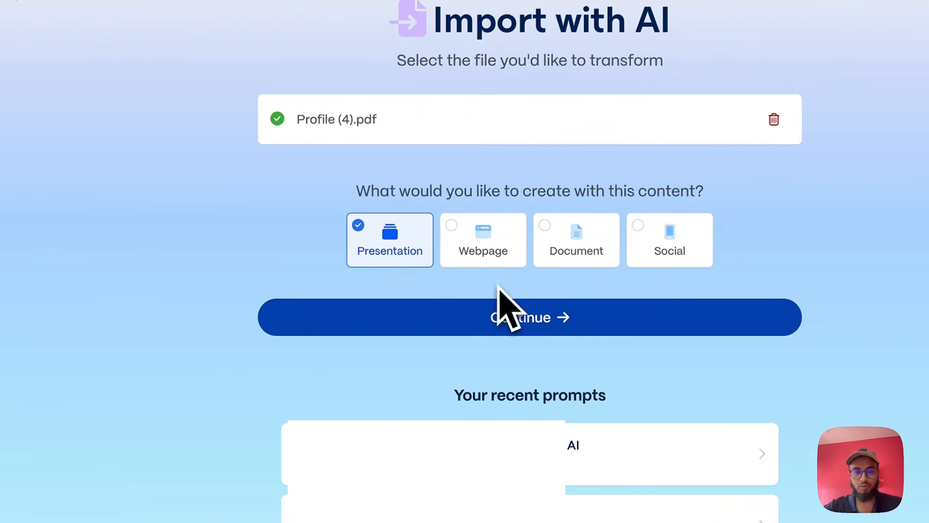
pyautogui.click(462, 238)
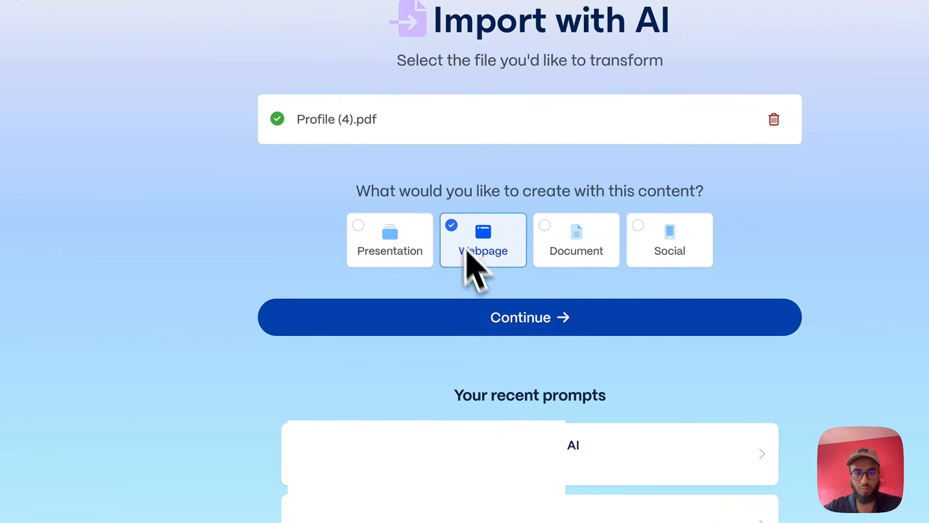
pyautogui.click(492, 312)
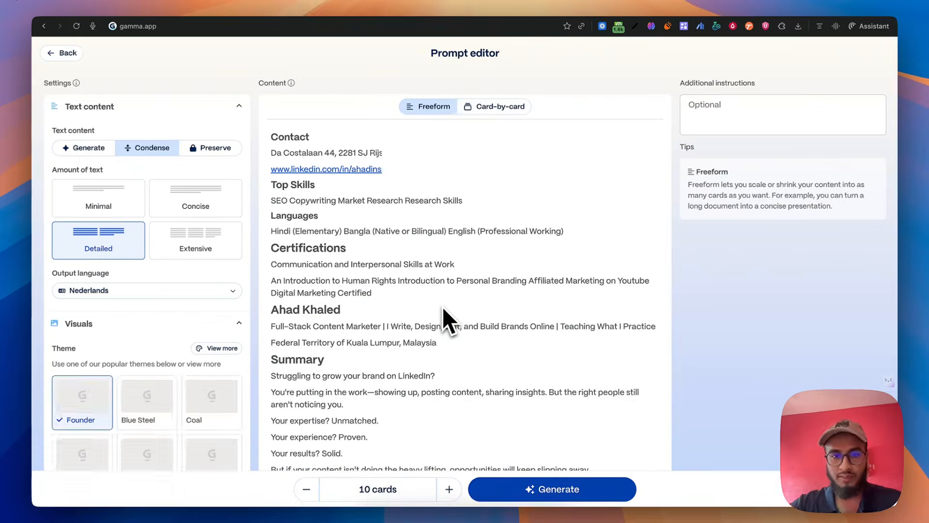
# Step: Delete the Contact section with its address and links from the start of the imported content
pyautogui.scroll(-10, 442, 306)
pyautogui.scroll(-15, 442, 307)
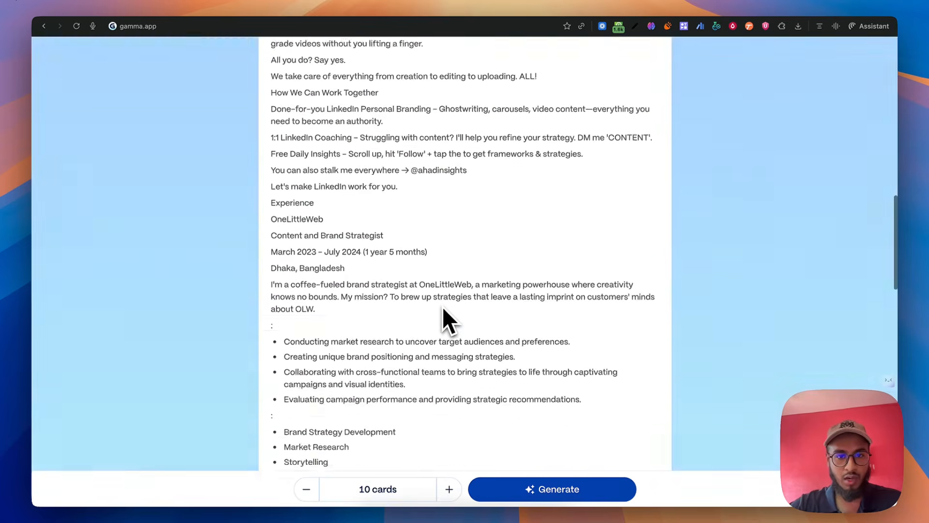
pyautogui.scroll(20, 442, 307)
pyautogui.scroll(10, 442, 307)
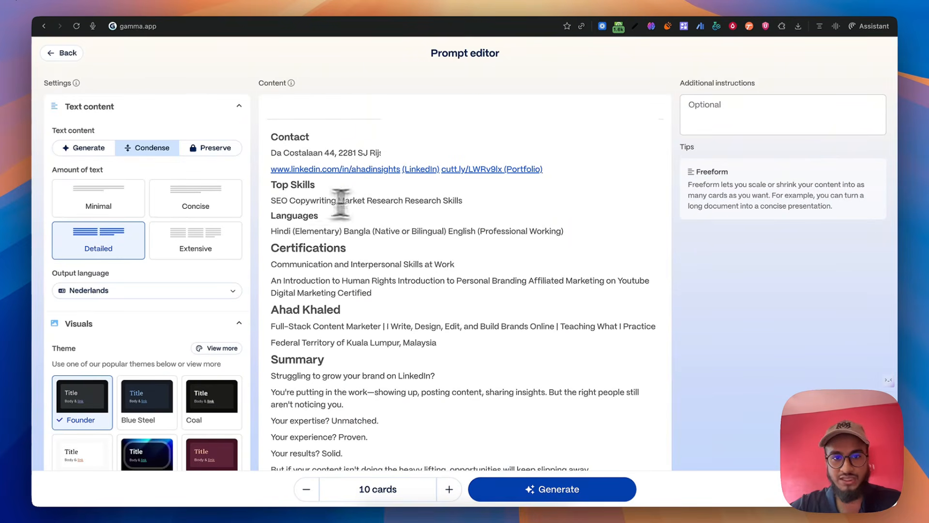
pyautogui.scroll(-1, 443, 227)
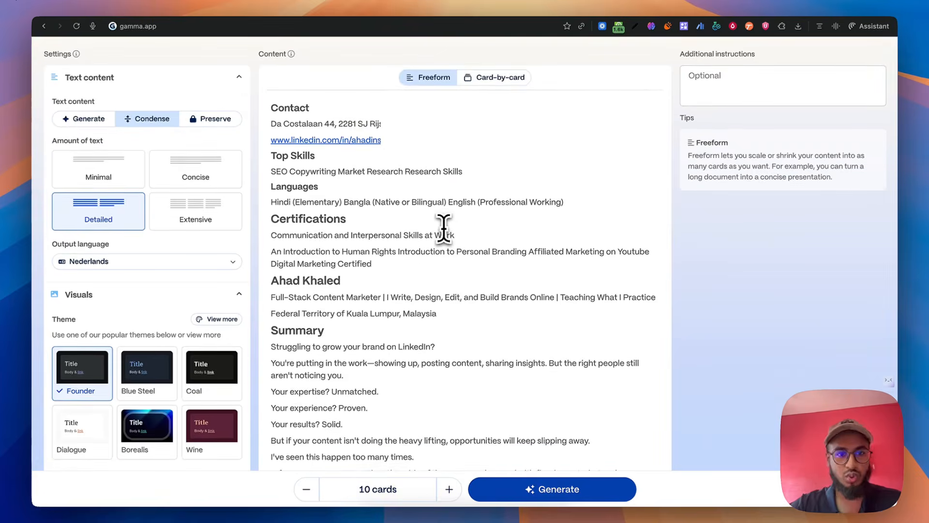
pyautogui.scroll(1, 446, 224)
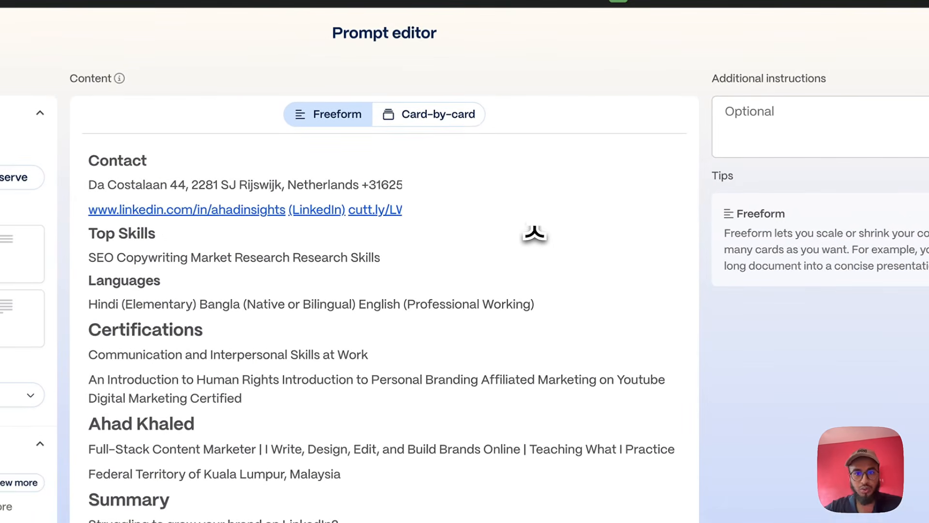
pyautogui.press('super+shift+Left')
pyautogui.hotkey('shift', 'Up')
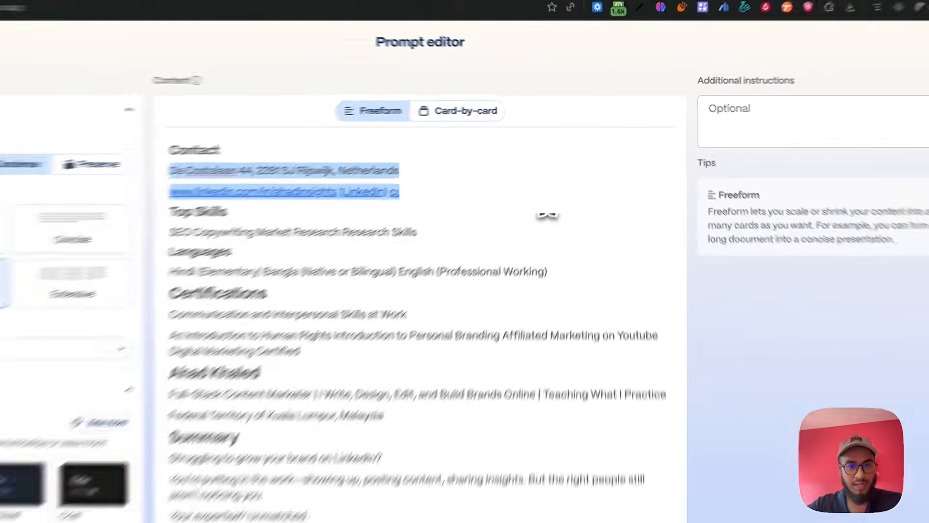
pyautogui.press('BackSpace')
pyautogui.press('BackSpace')
pyautogui.press('BackSpace')
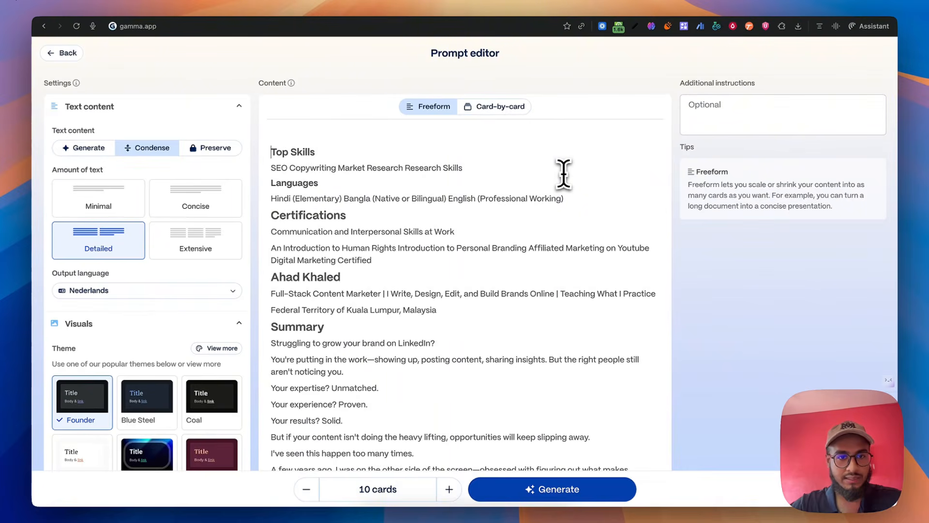
# Step: Move the name heading with its headline and location lines to the start of the content, above Top Skills
pyautogui.scroll(-1, 564, 175)
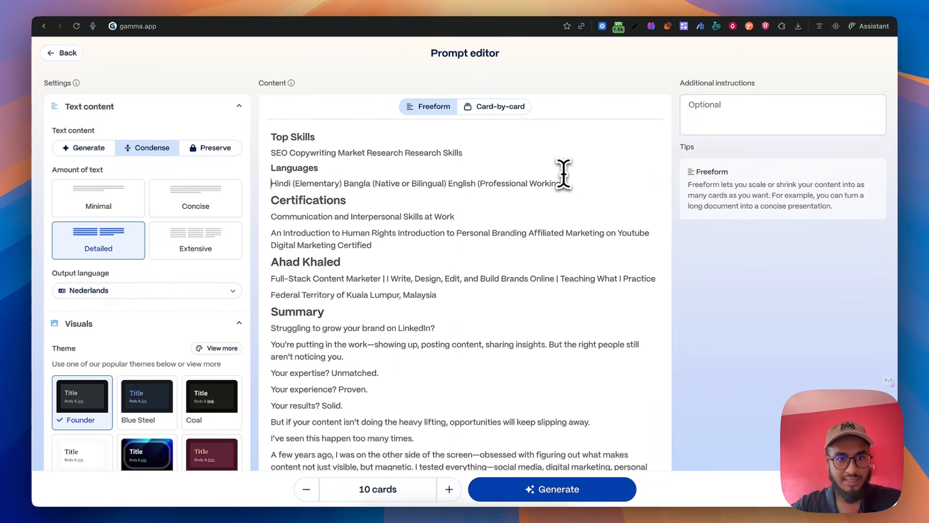
pyautogui.click(445, 296)
pyautogui.hotkey('shift', 'Up')
pyautogui.press('super+shift+Left')
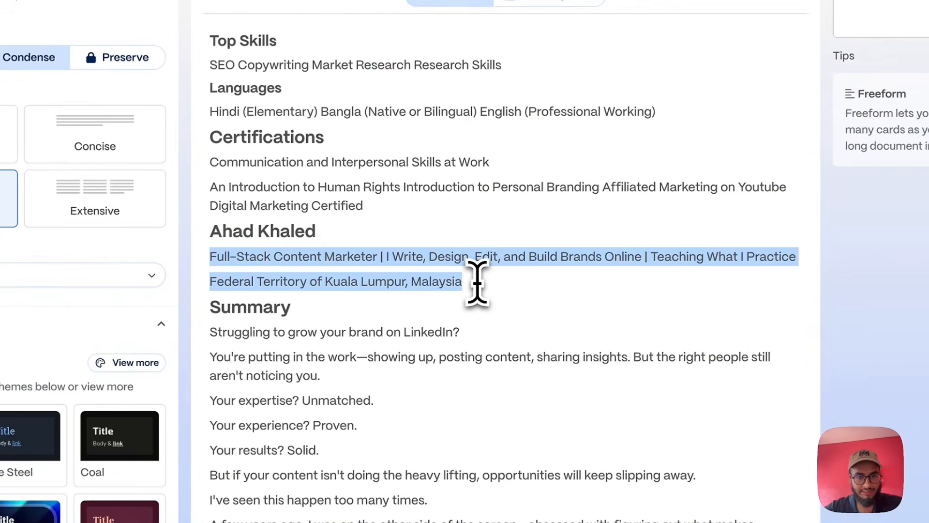
pyautogui.hotkey('shift', 'Up')
pyautogui.press('super+x')
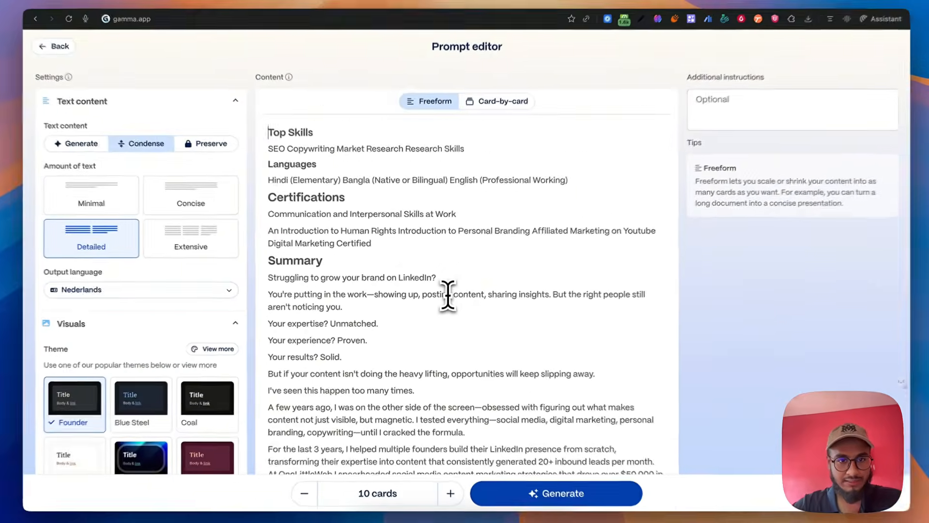
pyautogui.press('super+Up')
pyautogui.press('super+v')
pyautogui.press('Return')
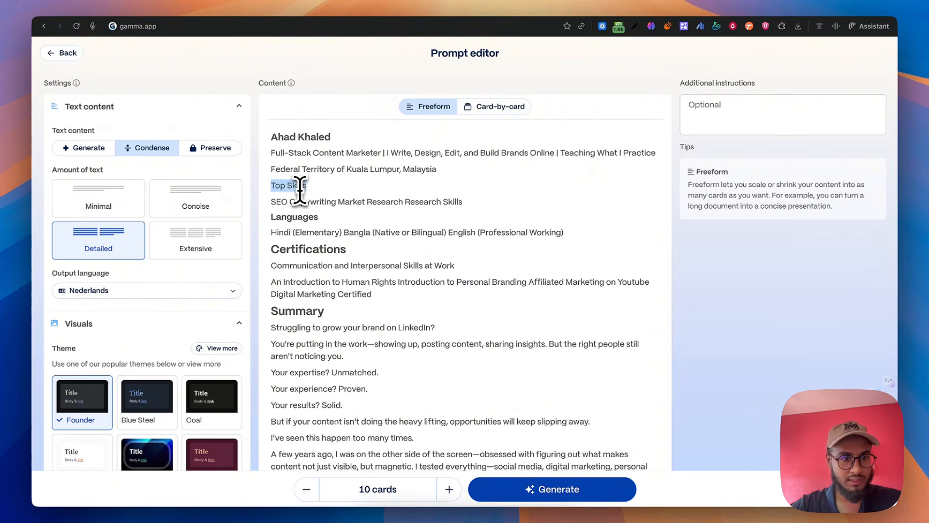
# Step: Switch the content to Card-by-card mode and have it split into cards automatically
pyautogui.scroll(-12, 314, 242)
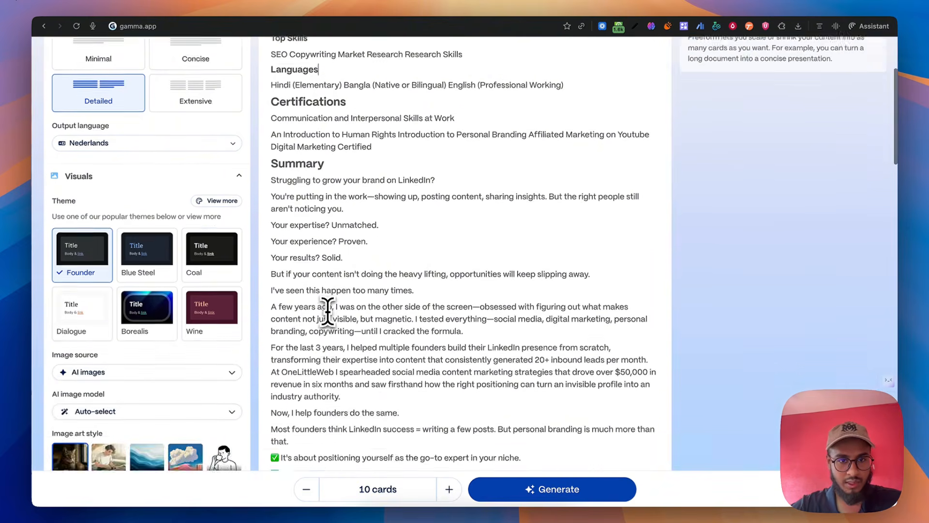
pyautogui.scroll(-20, 328, 311)
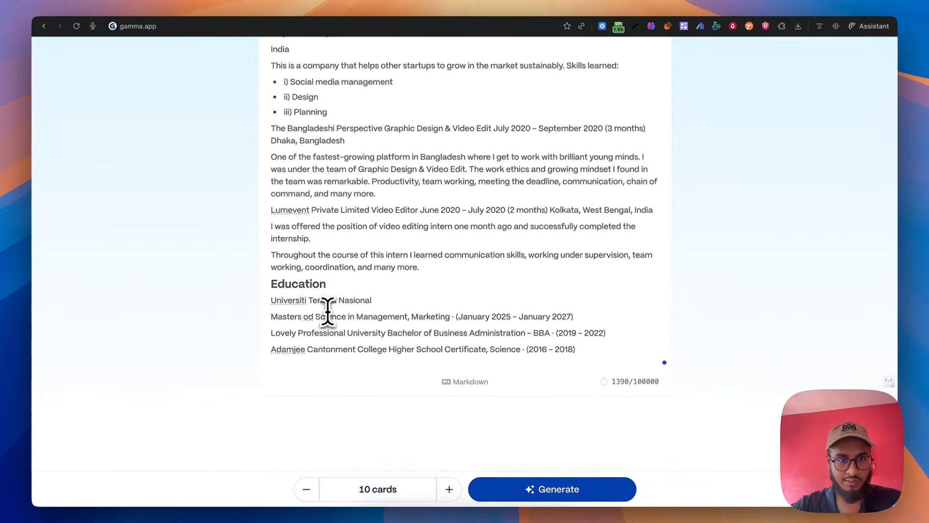
pyautogui.scroll(20, 328, 311)
pyautogui.scroll(15, 328, 311)
pyautogui.click(501, 116)
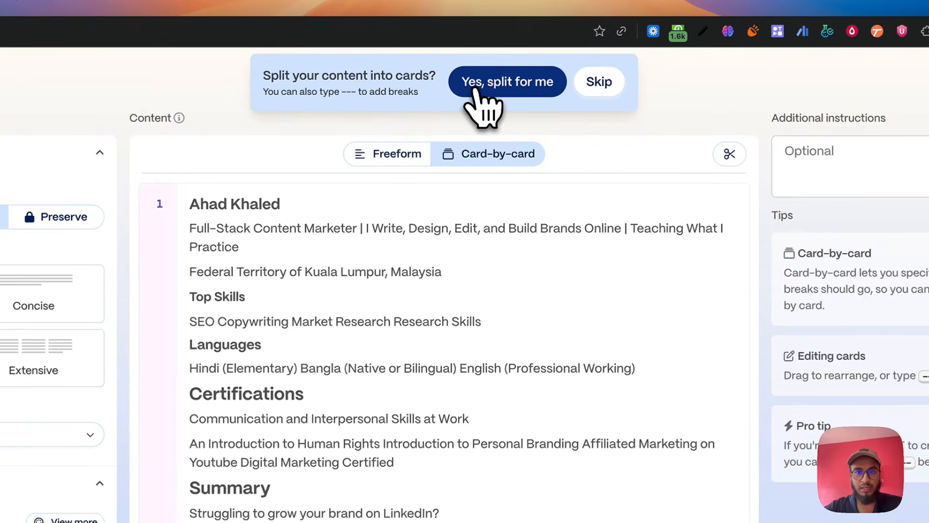
pyautogui.click(521, 92)
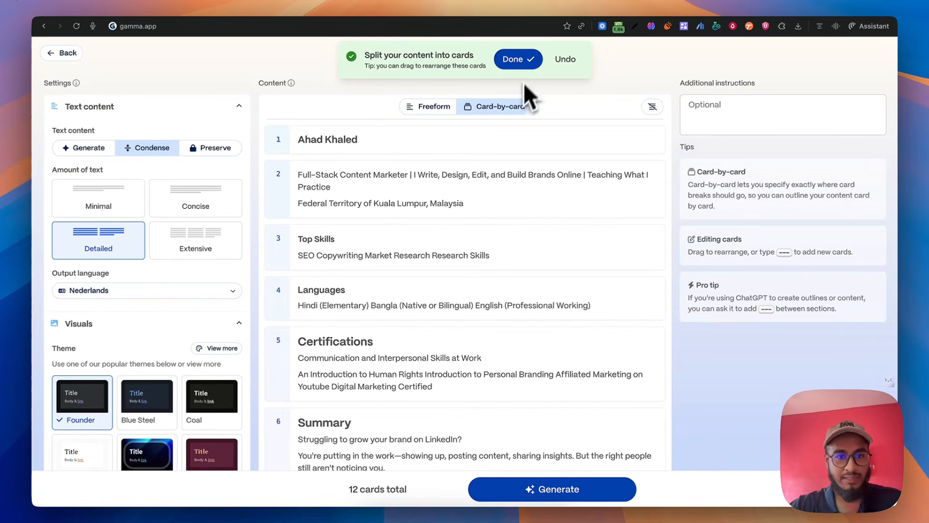
# Step: Review the split cards down to Education and return the content to Freeform mode
pyautogui.scroll(-20, 490, 218)
pyautogui.scroll(-10, 490, 218)
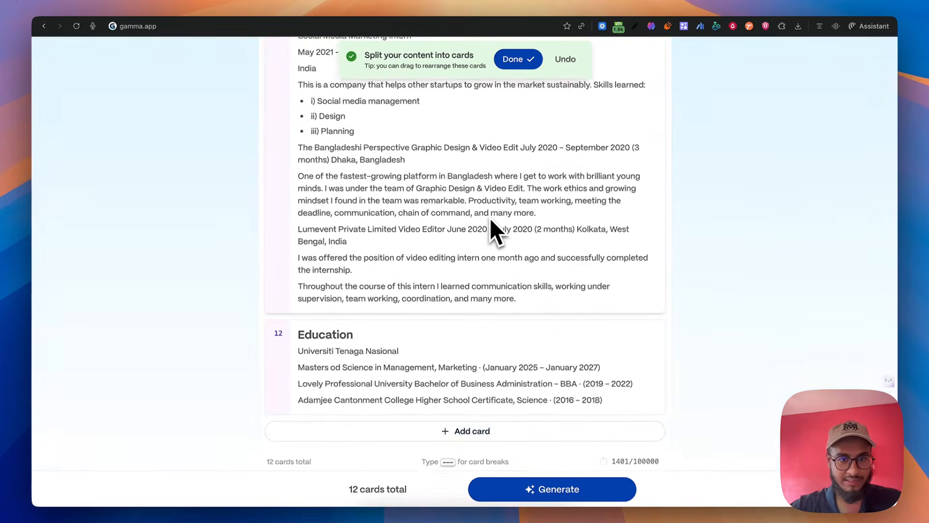
pyautogui.scroll(20, 490, 217)
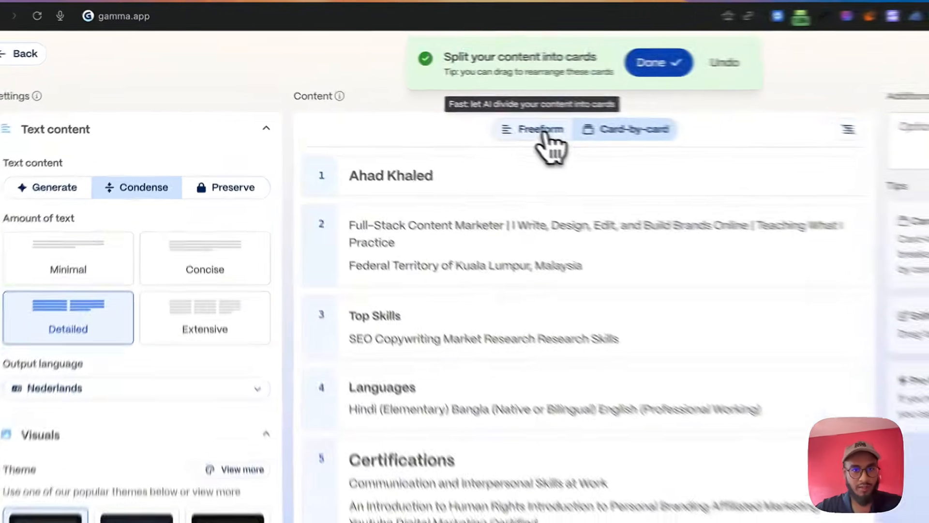
pyautogui.click(435, 108)
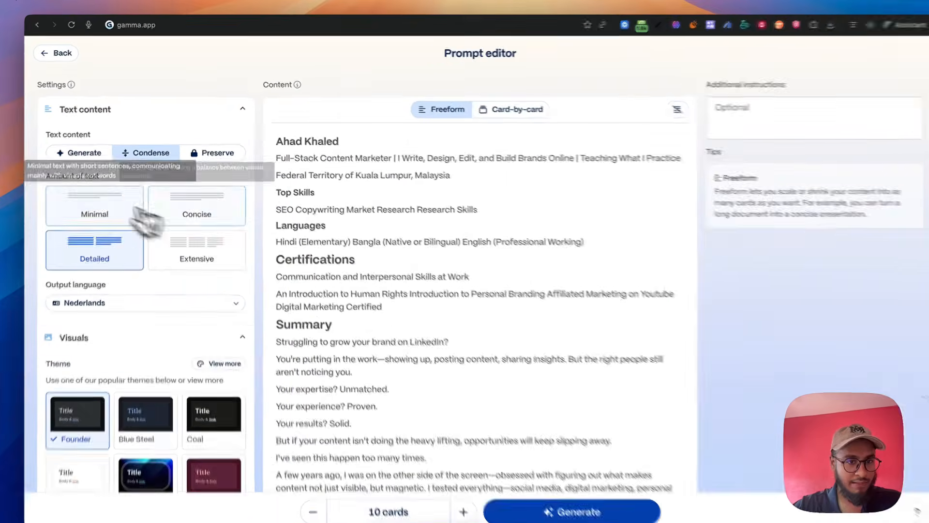
# Step: Set the output language of the generated text to English (US)
pyautogui.scroll(-3, 187, 279)
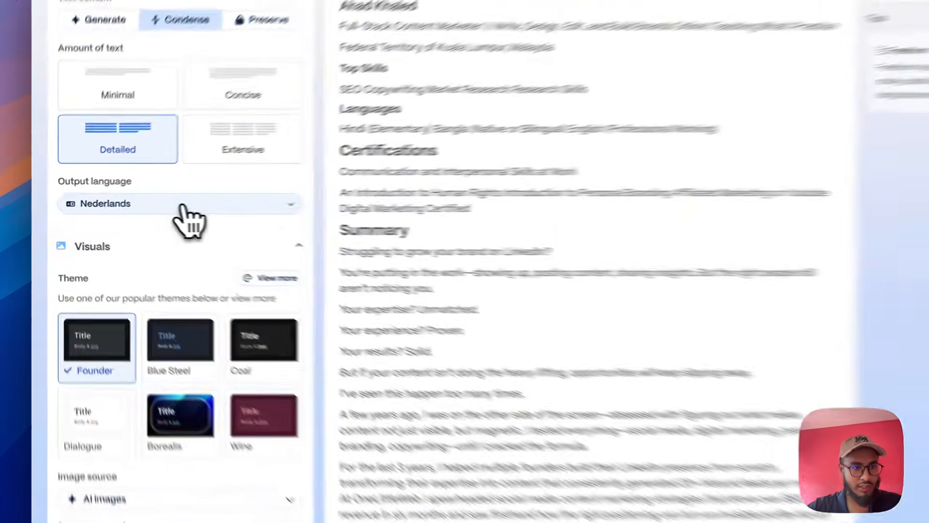
pyautogui.click(153, 207)
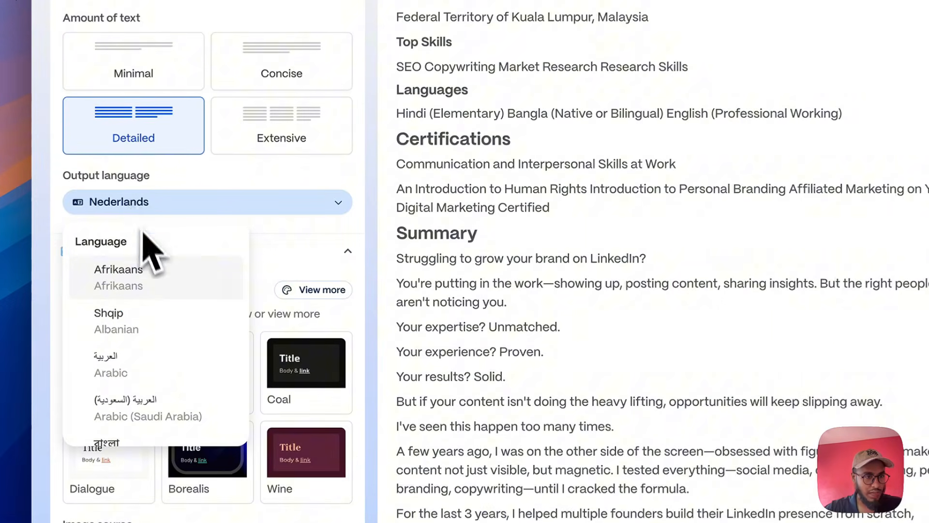
pyautogui.scroll(-10, 145, 271)
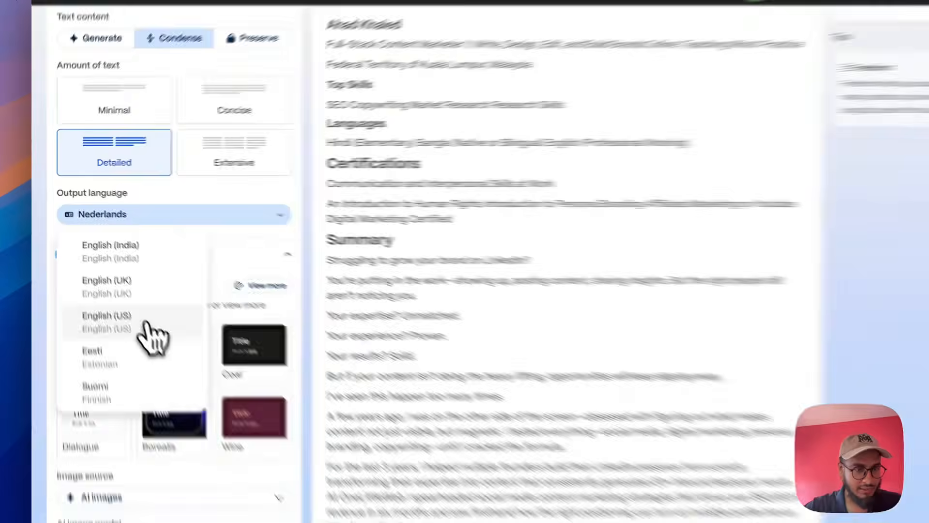
pyautogui.click(146, 323)
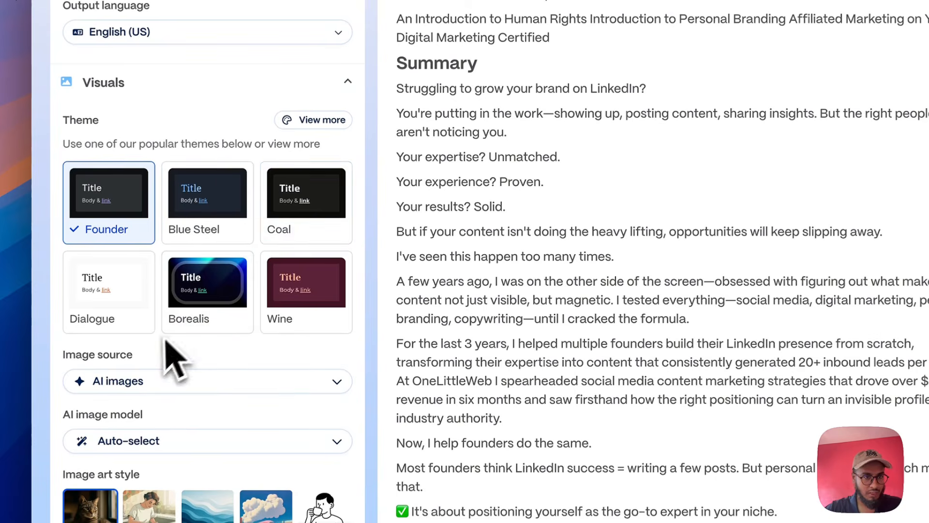
# Step: Browse the Colorful themes in the full theme collection and apply the Elysia theme
pyautogui.click(303, 124)
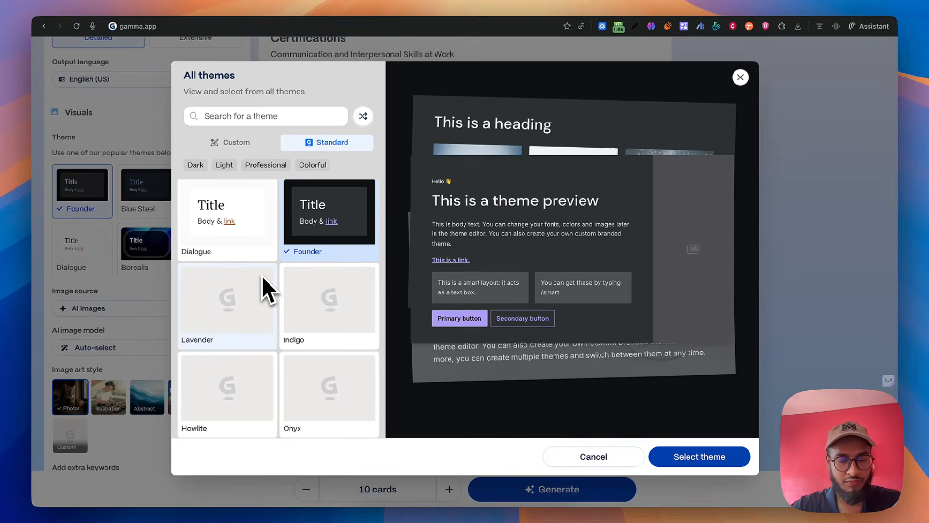
pyautogui.scroll(-1, 262, 275)
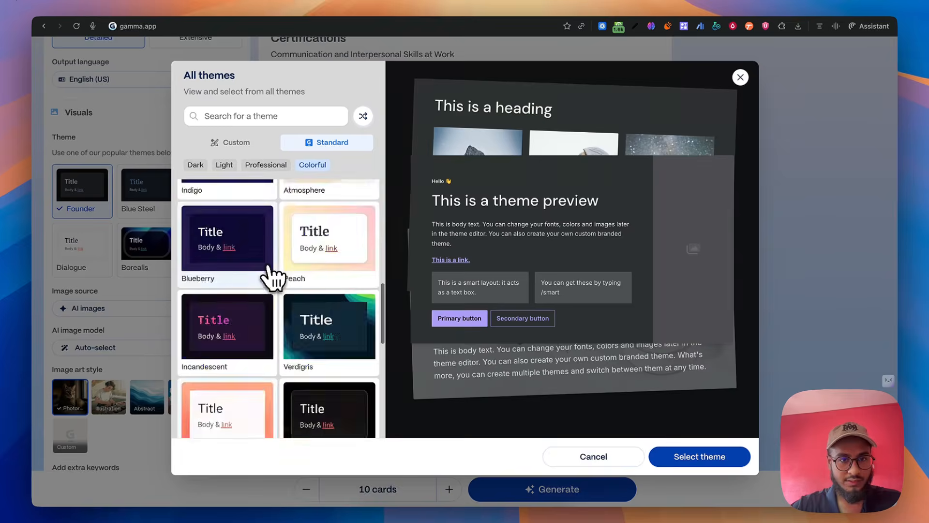
pyautogui.scroll(5, 270, 278)
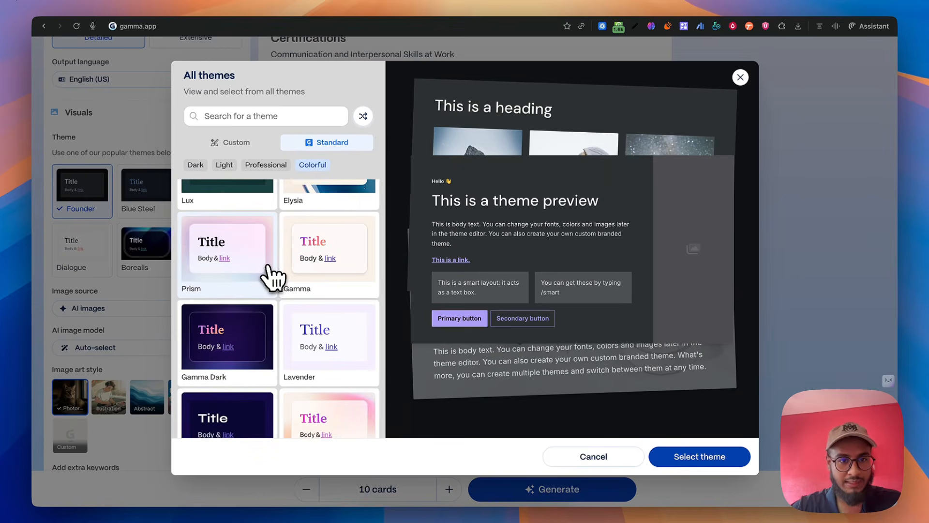
pyautogui.scroll(3, 271, 277)
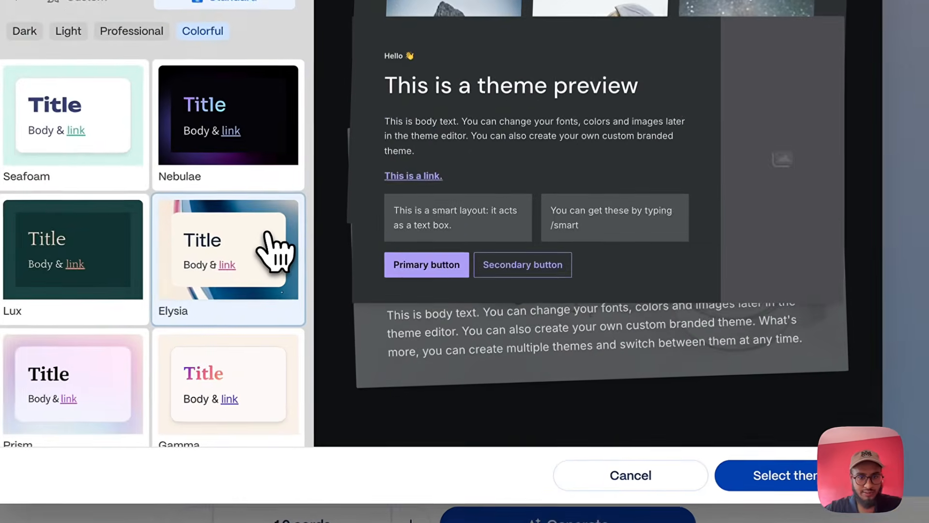
pyautogui.click(353, 290)
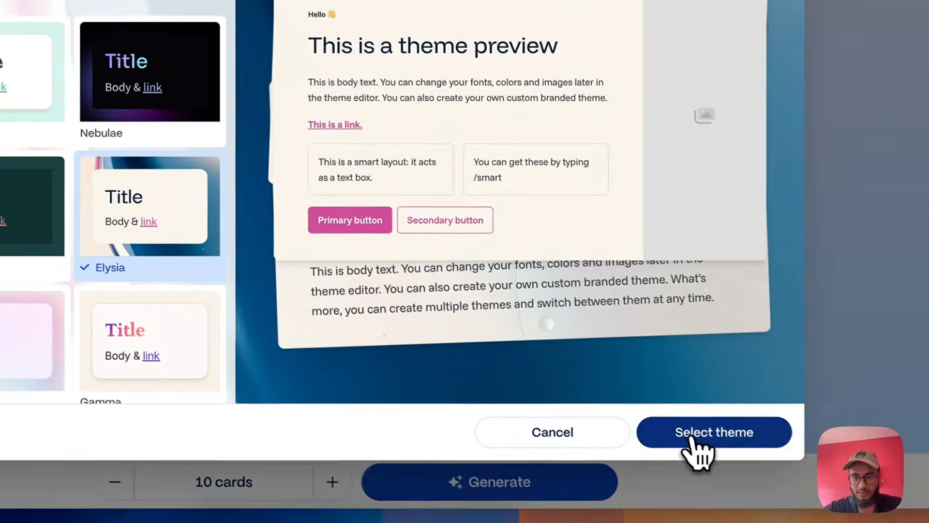
pyautogui.click(769, 475)
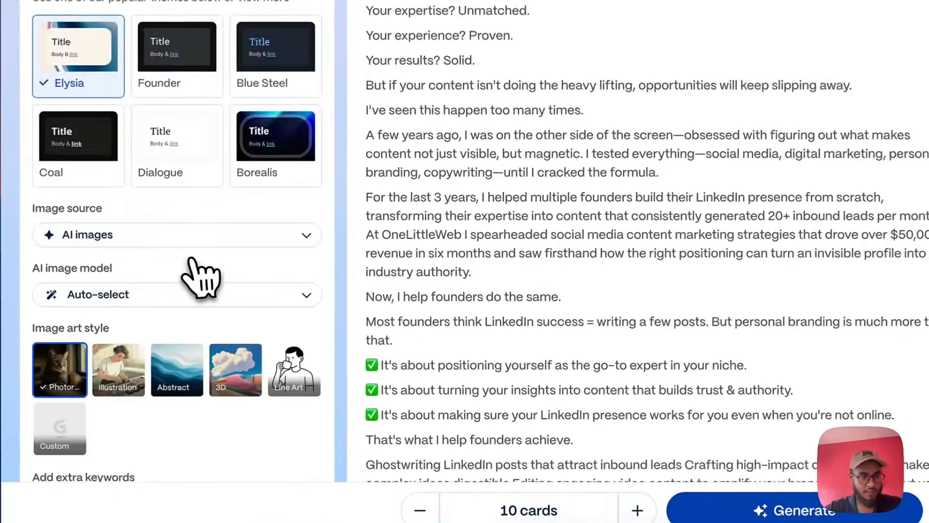
# Step: Keep AI images as the source, set the image model to Imagen 3 Fast and the art style to Abstract
pyautogui.scroll(-4, 218, 310)
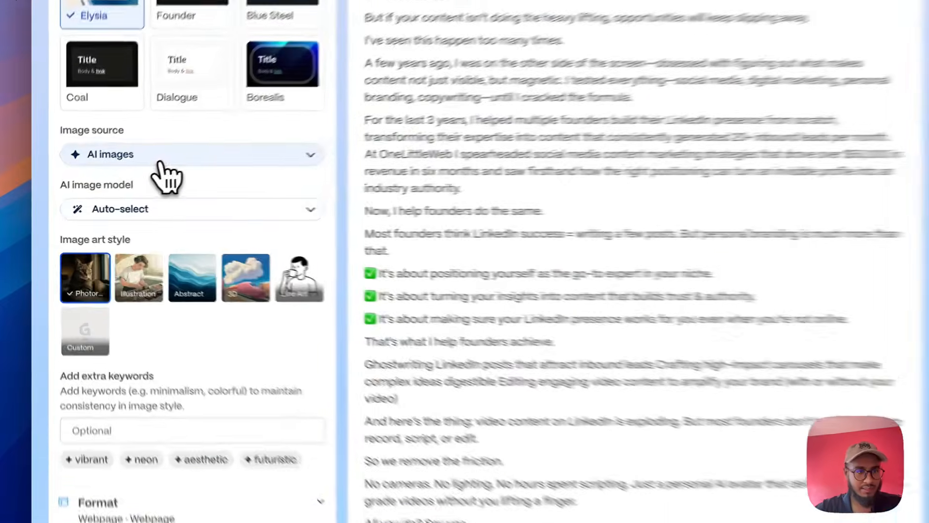
pyautogui.click(123, 175)
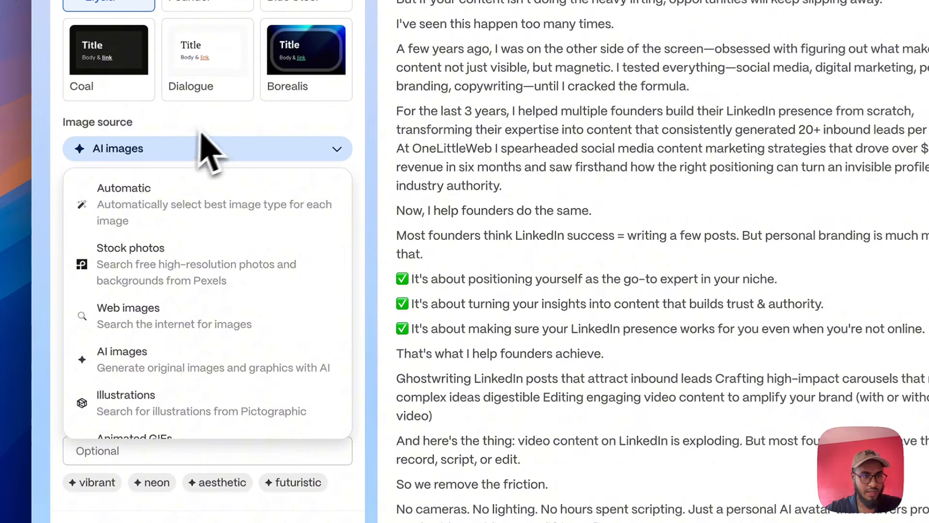
pyautogui.click(213, 147)
pyautogui.click(186, 209)
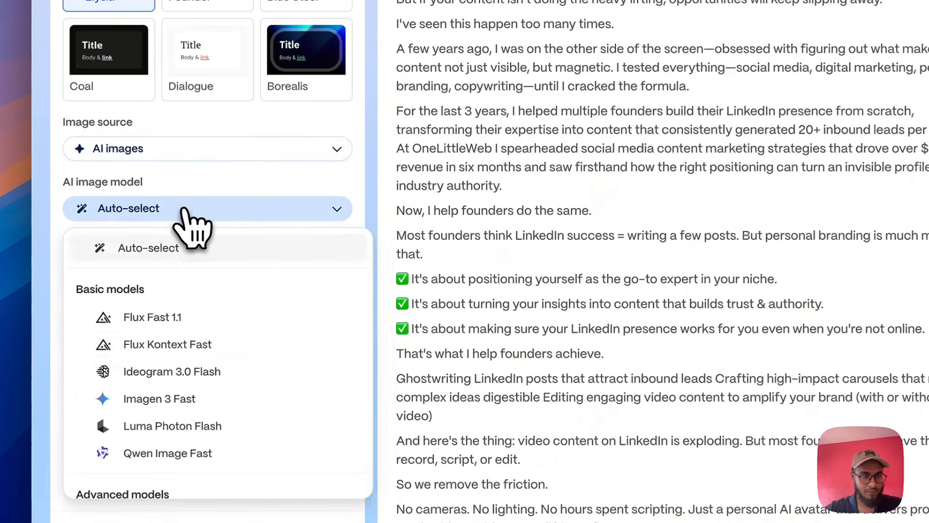
pyautogui.scroll(-1, 191, 375)
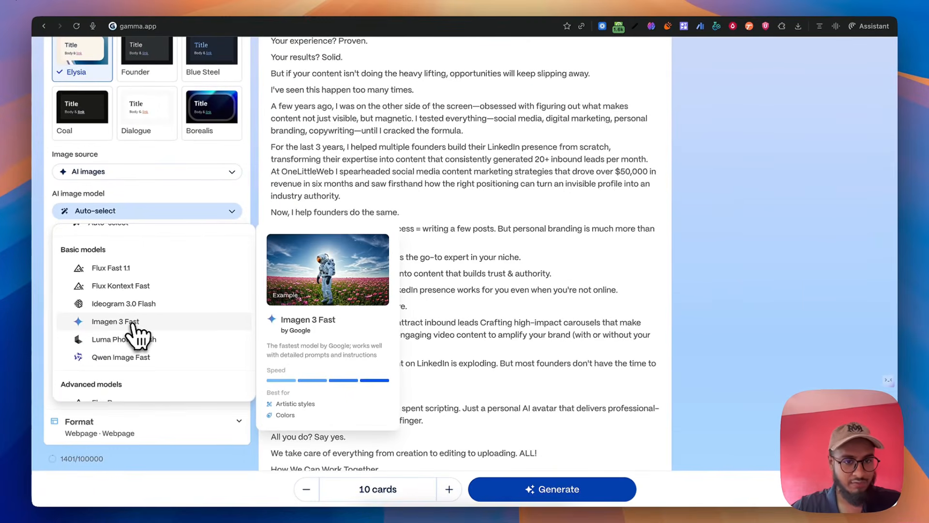
pyautogui.click(133, 323)
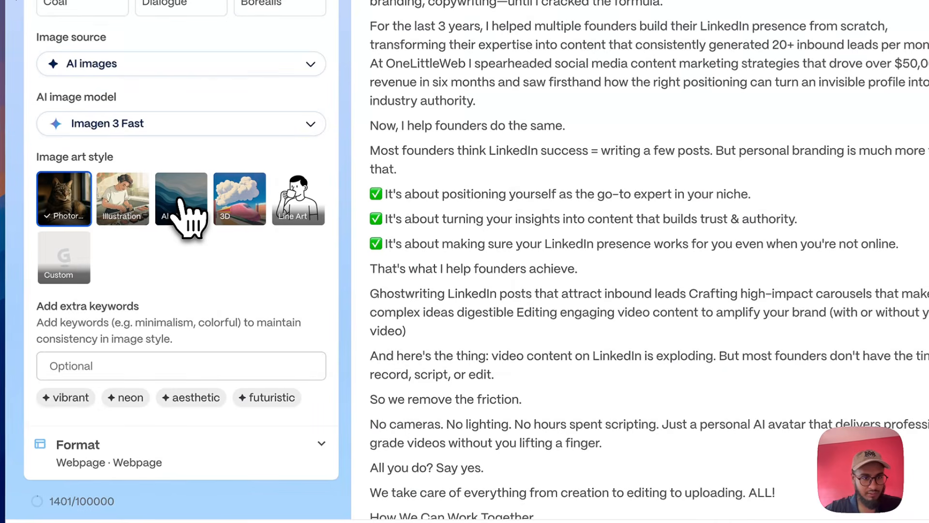
pyautogui.click(180, 201)
# Step: Look over the remaining settings and the full content, and generate the webpage with 10 cards
pyautogui.scroll(-4, 183, 293)
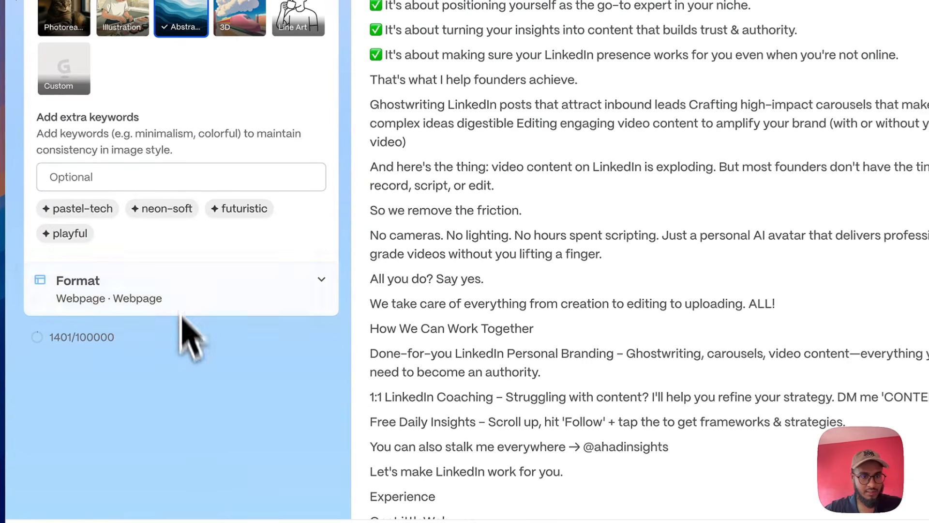
pyautogui.scroll(-7, 189, 386)
pyautogui.scroll(20, 189, 385)
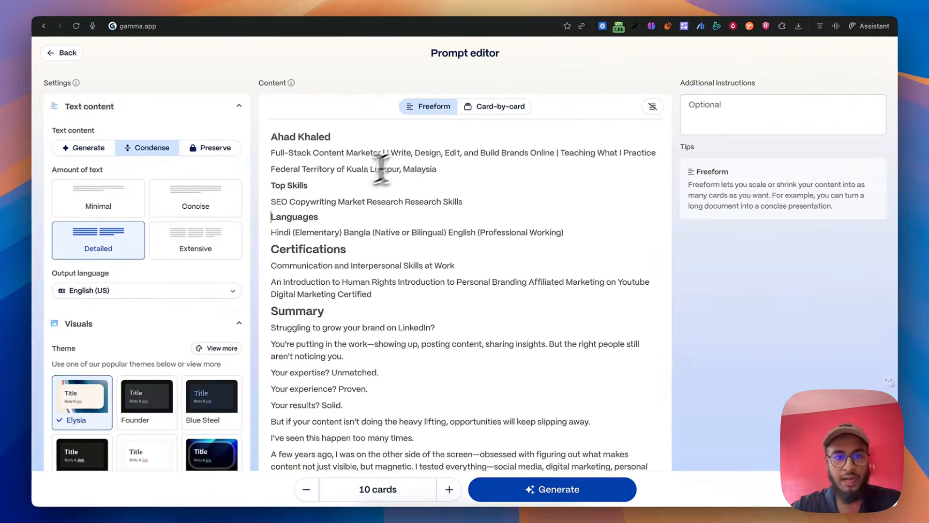
pyautogui.scroll(-6, 467, 203)
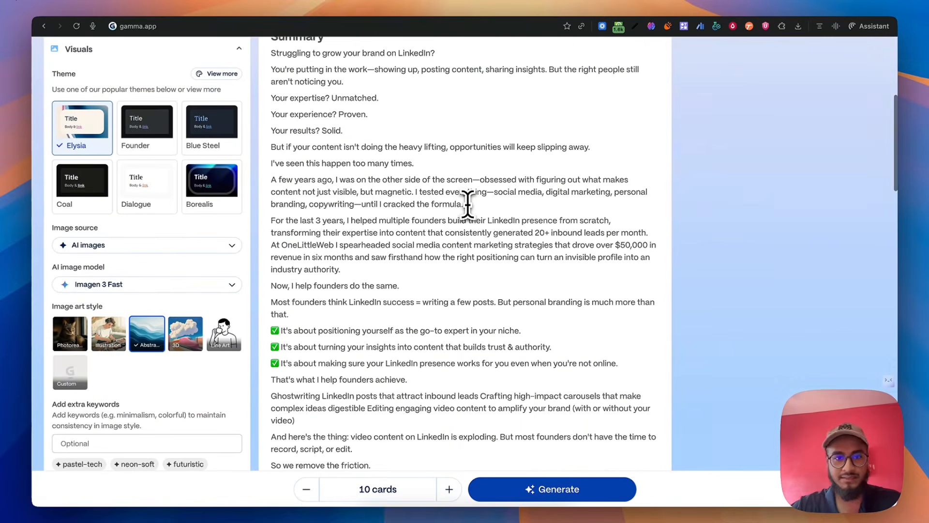
pyautogui.scroll(-4, 450, 264)
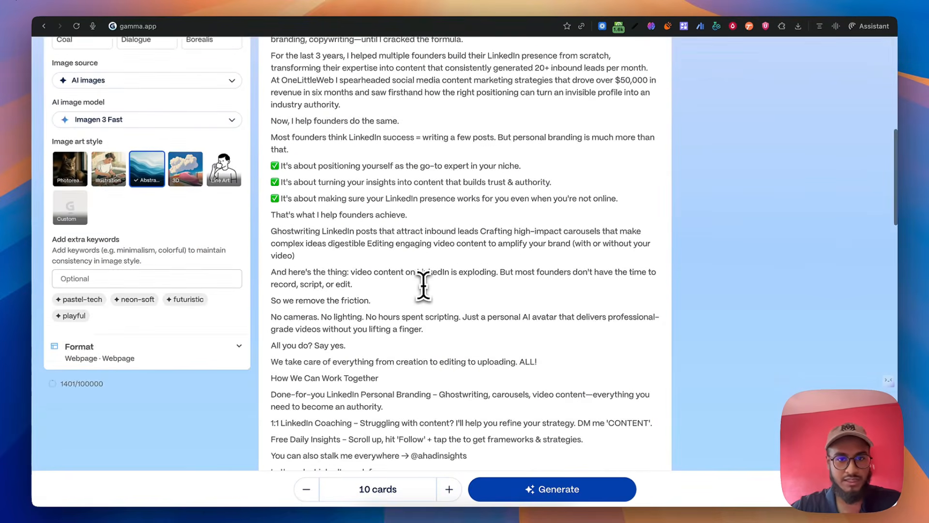
pyautogui.scroll(-10, 423, 285)
pyautogui.scroll(20, 423, 286)
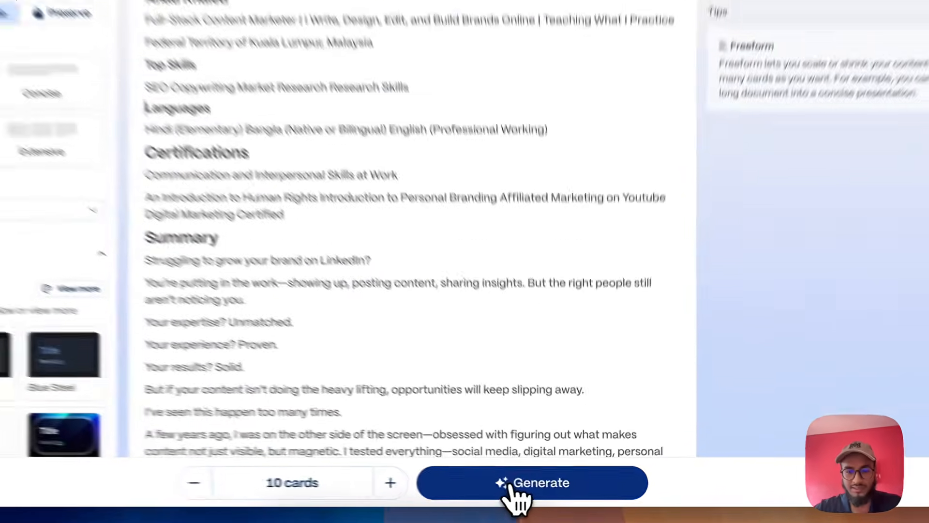
pyautogui.click(510, 484)
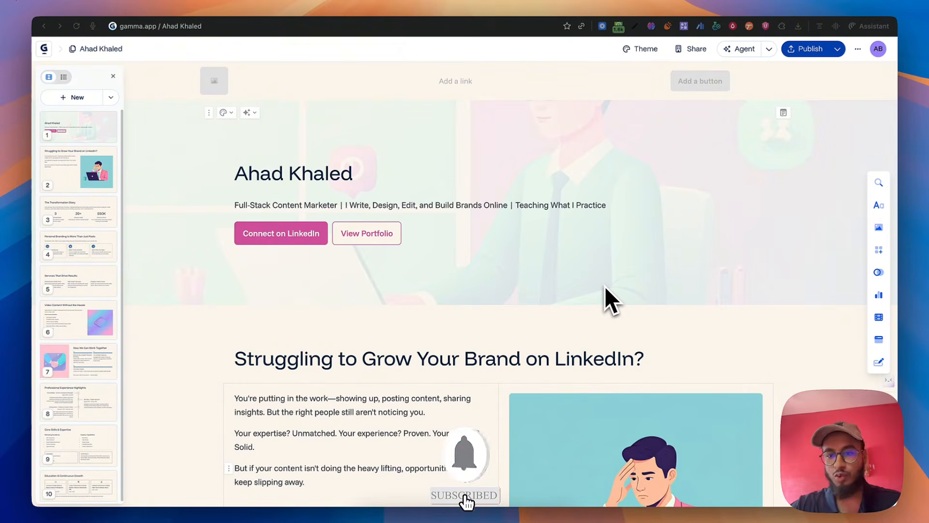
# Step: Check the link settings of the View Portfolio and Connect on LinkedIn buttons in the first card
pyautogui.scroll(-2, 604, 286)
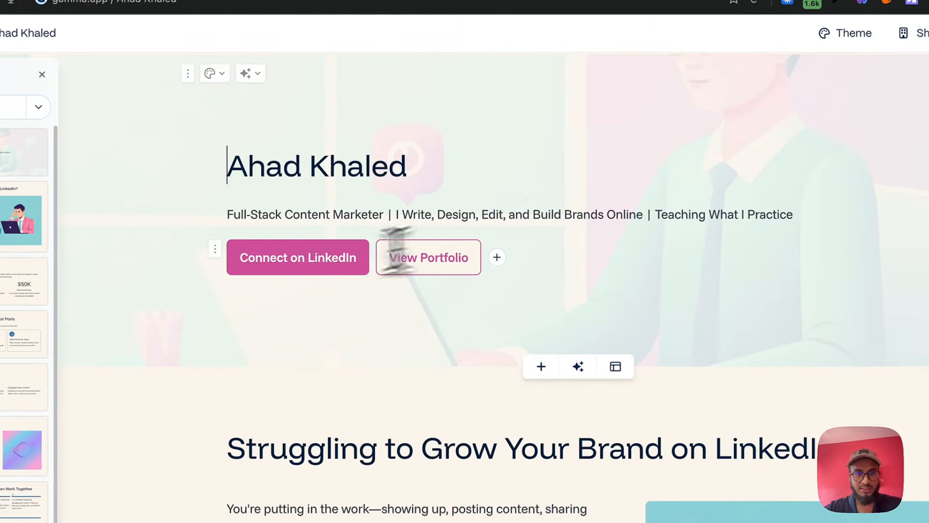
pyautogui.click(419, 258)
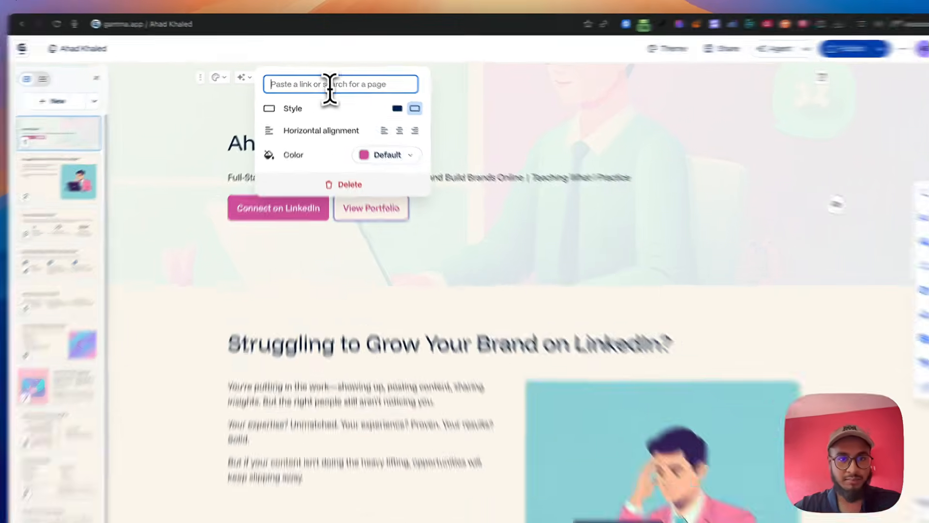
pyautogui.click(327, 81)
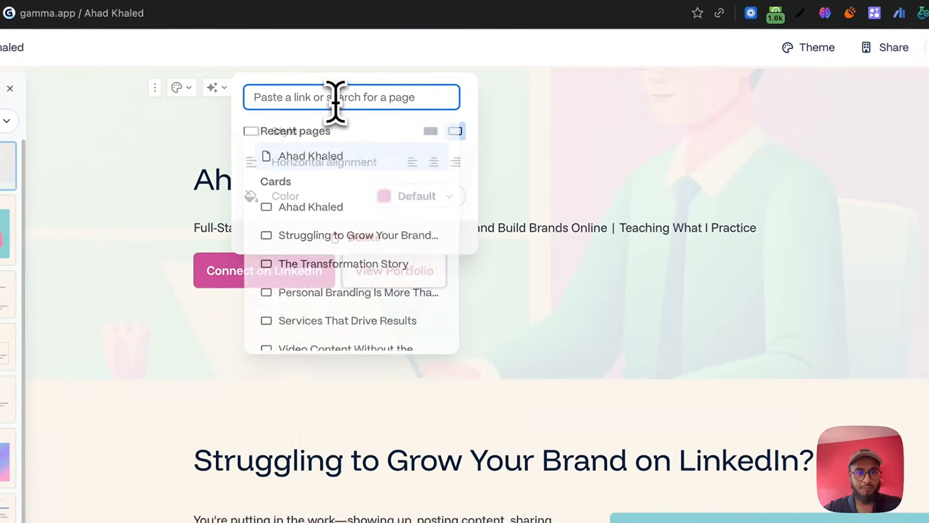
pyautogui.press('Escape')
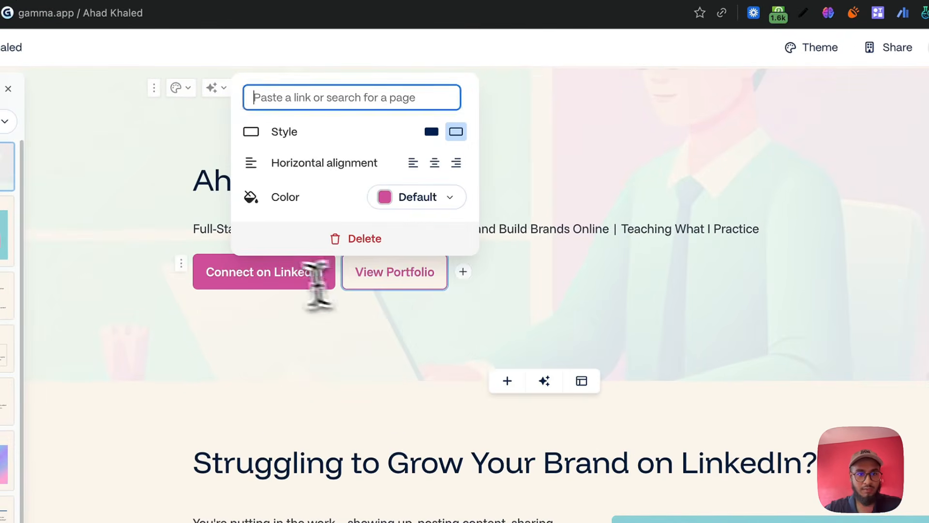
pyautogui.click(276, 273)
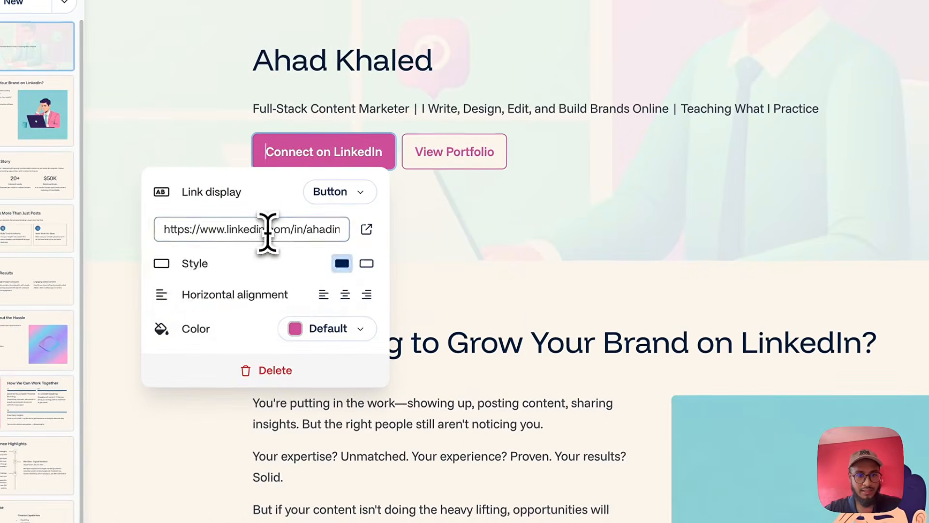
pyautogui.click(208, 351)
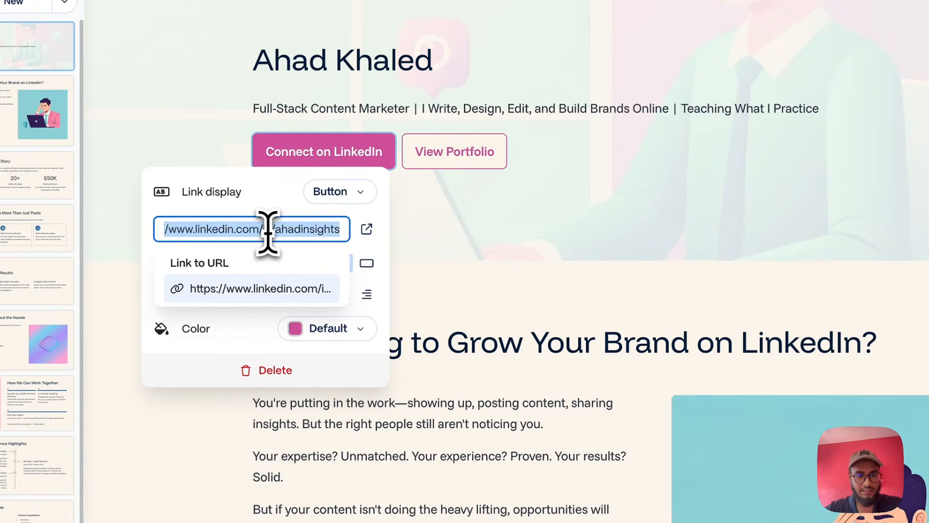
pyautogui.click(276, 229)
pyautogui.click(510, 243)
# Step: Examine the "Struggling to Grow Your Brand on LinkedIn?" card and open the options of its illustration
pyautogui.scroll(-5, 510, 242)
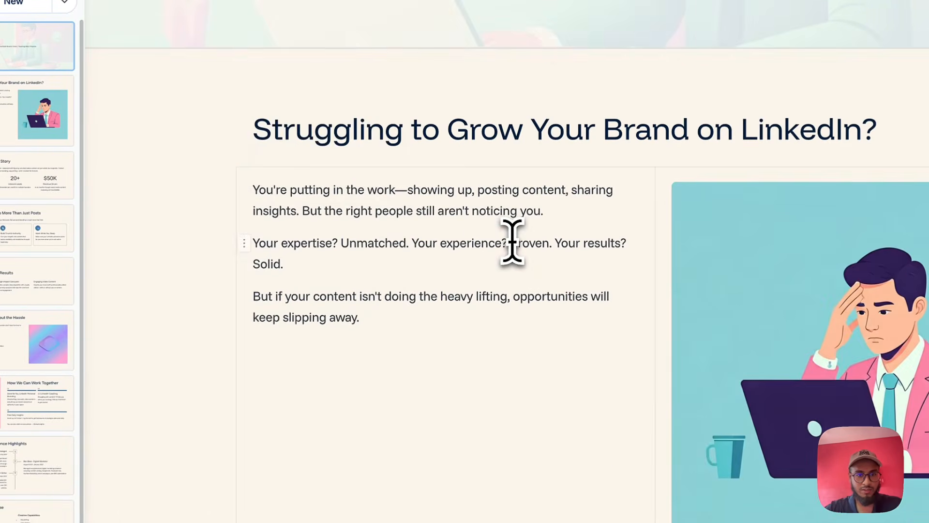
pyautogui.scroll(-4, 442, 338)
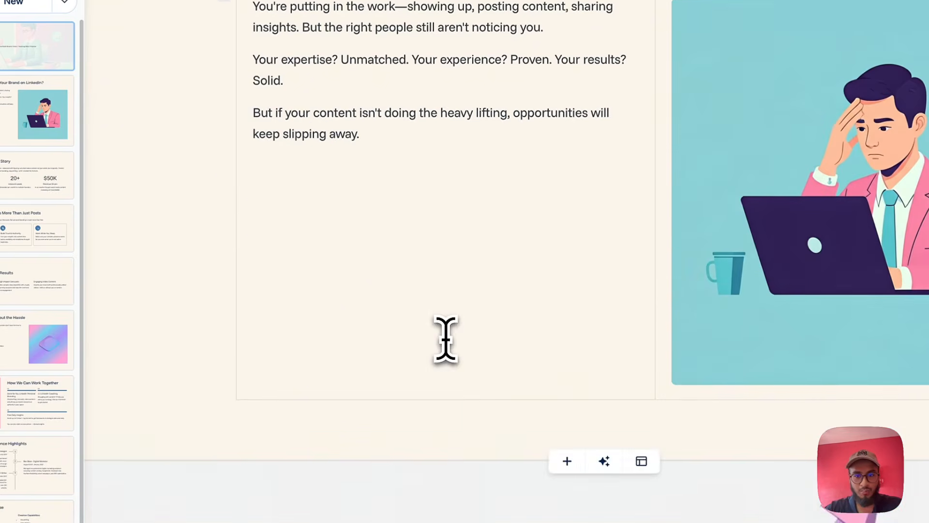
pyautogui.scroll(-5, 446, 339)
pyautogui.scroll(7, 445, 339)
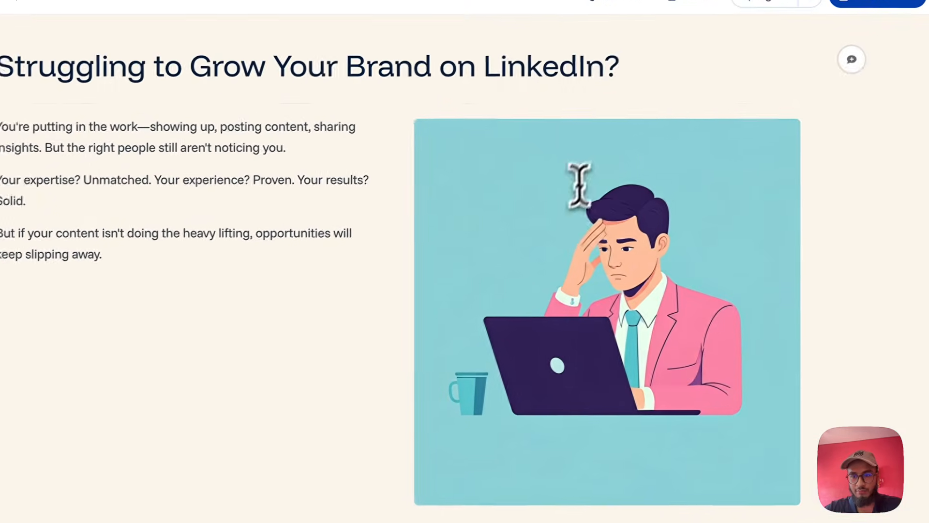
pyautogui.click(833, 74)
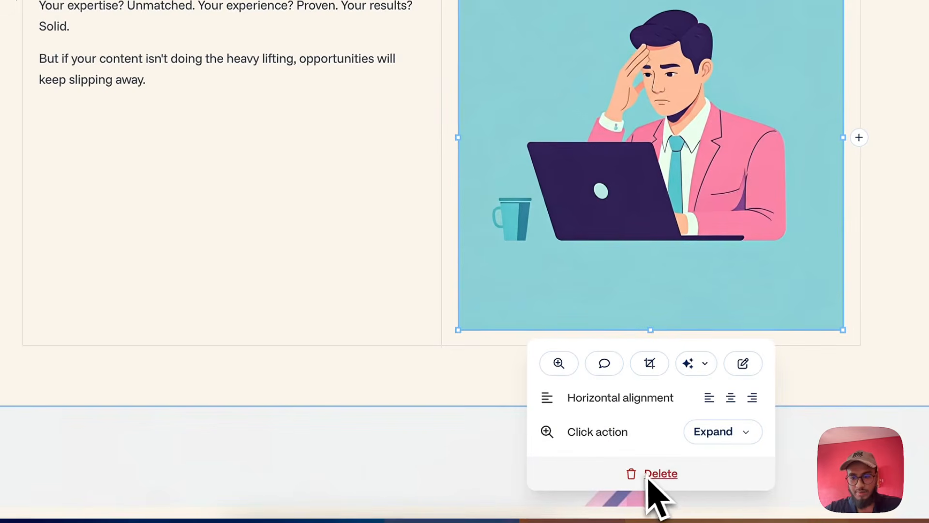
# Step: Review the remaining cards from The Transformation Story through the education section, and return to the first card
pyautogui.scroll(-10, 299, 201)
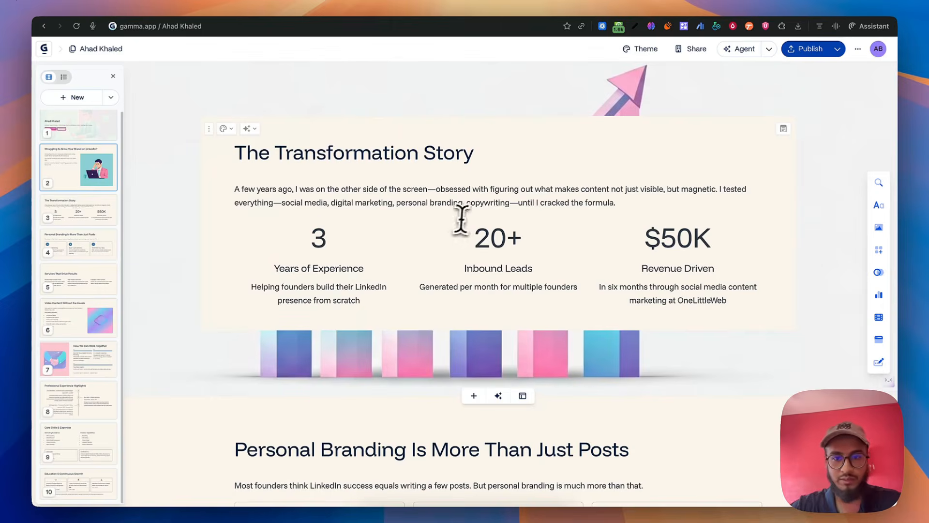
pyautogui.scroll(-8, 316, 232)
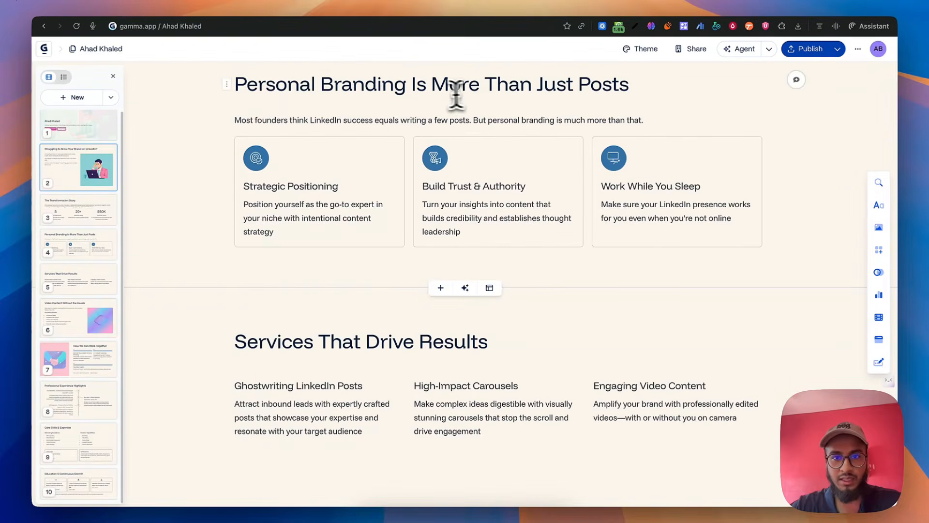
pyautogui.scroll(-5, 590, 97)
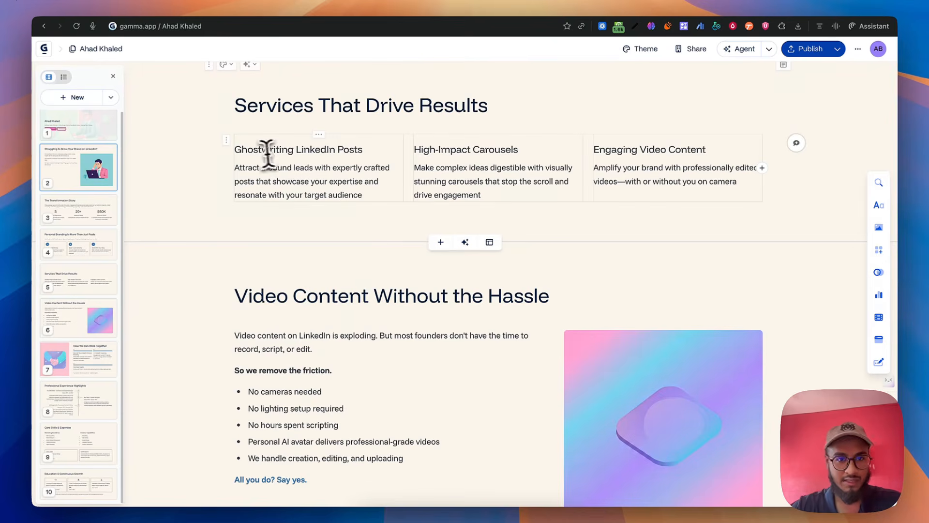
pyautogui.scroll(-4, 628, 142)
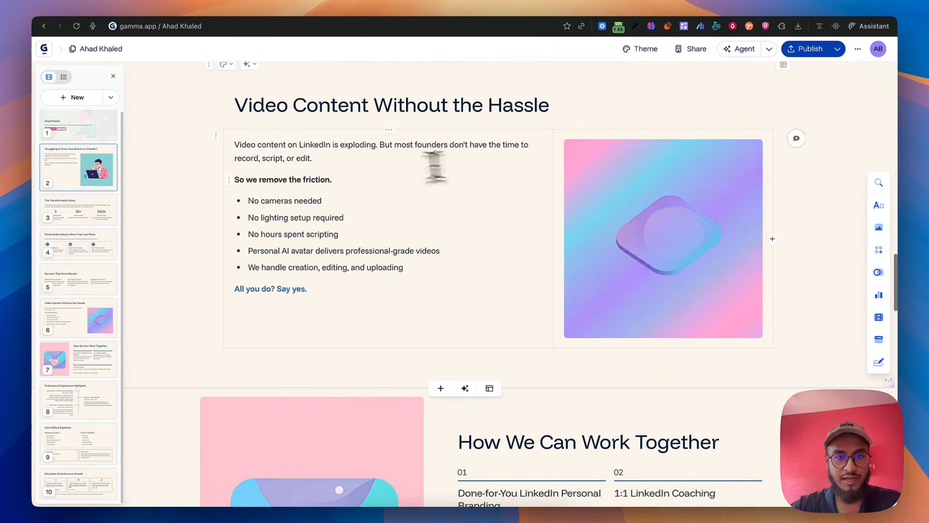
pyautogui.scroll(-6, 496, 118)
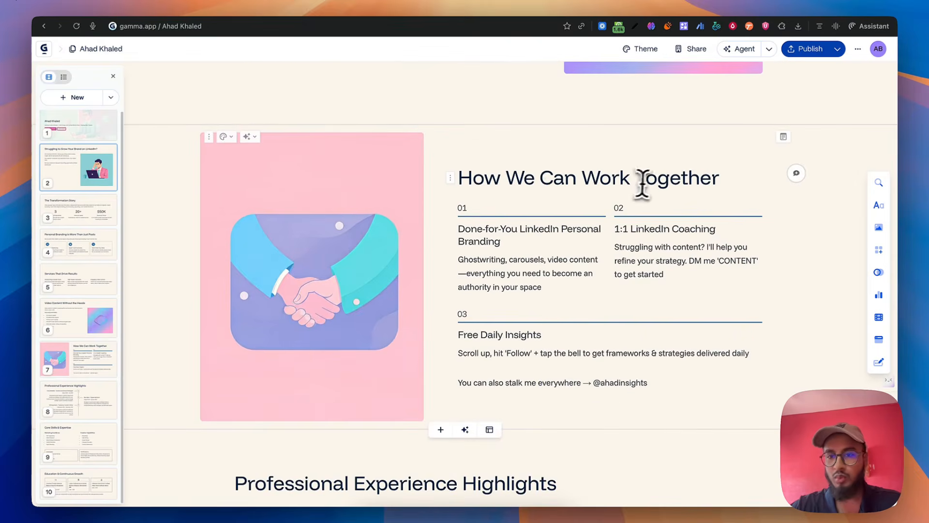
pyautogui.scroll(-7, 642, 184)
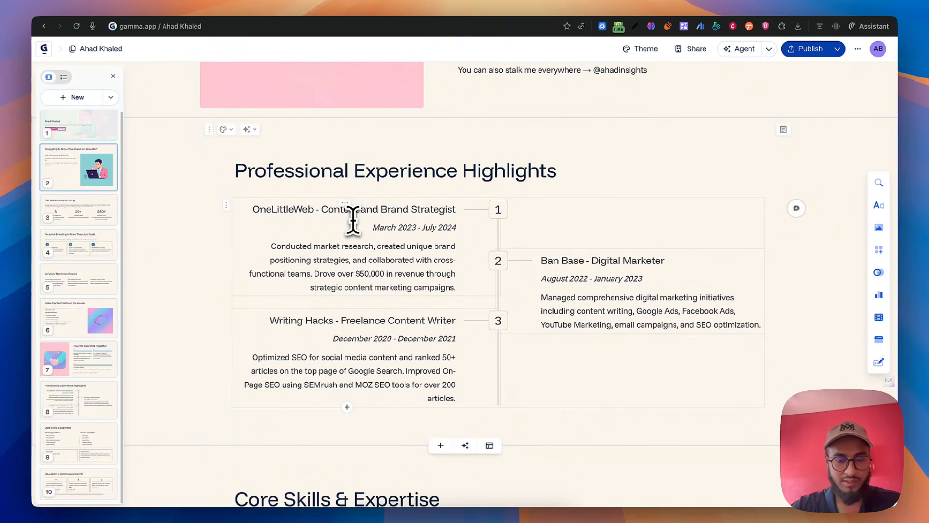
pyautogui.scroll(-7, 477, 251)
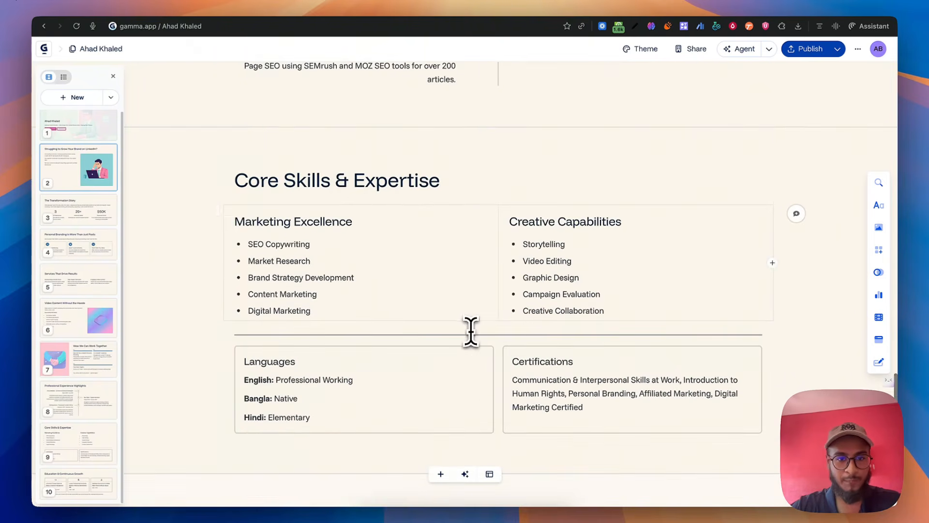
pyautogui.scroll(-12, 407, 216)
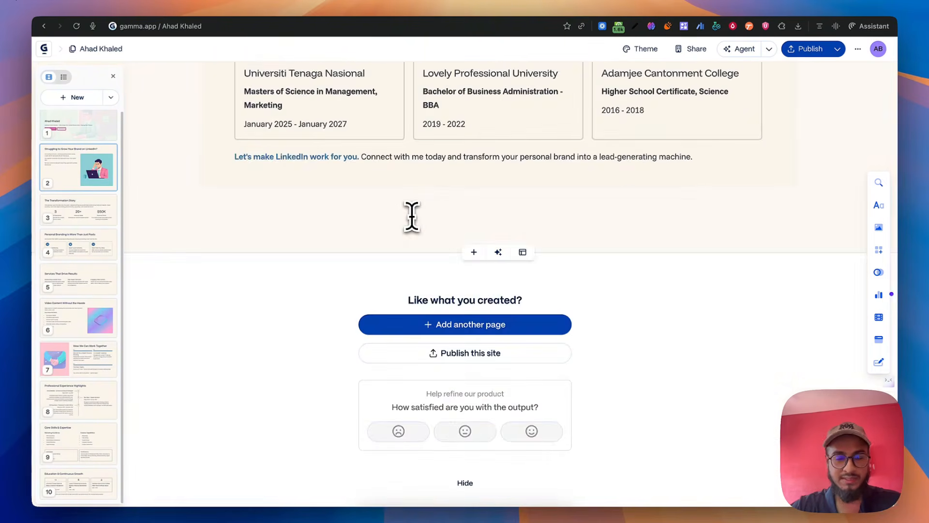
pyautogui.scroll(20, 411, 215)
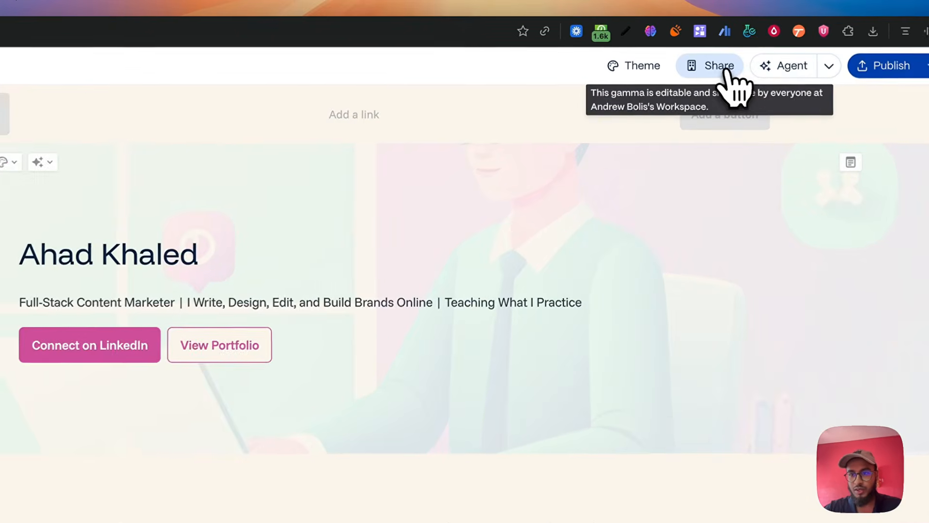
pyautogui.click(726, 70)
pyautogui.click(707, 72)
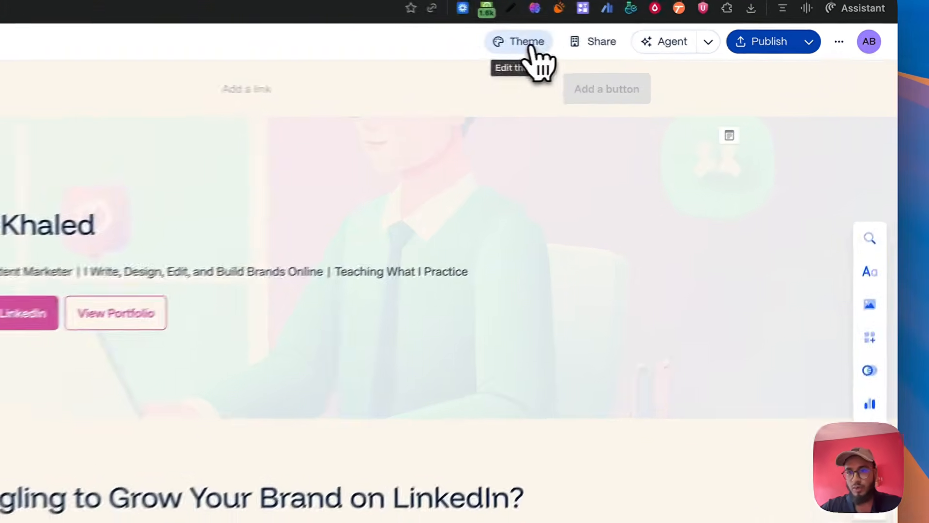
# Step: Browse the standard themes and apply the Nebulae theme to the webpage
pyautogui.click(530, 45)
pyautogui.scroll(-5, 705, 265)
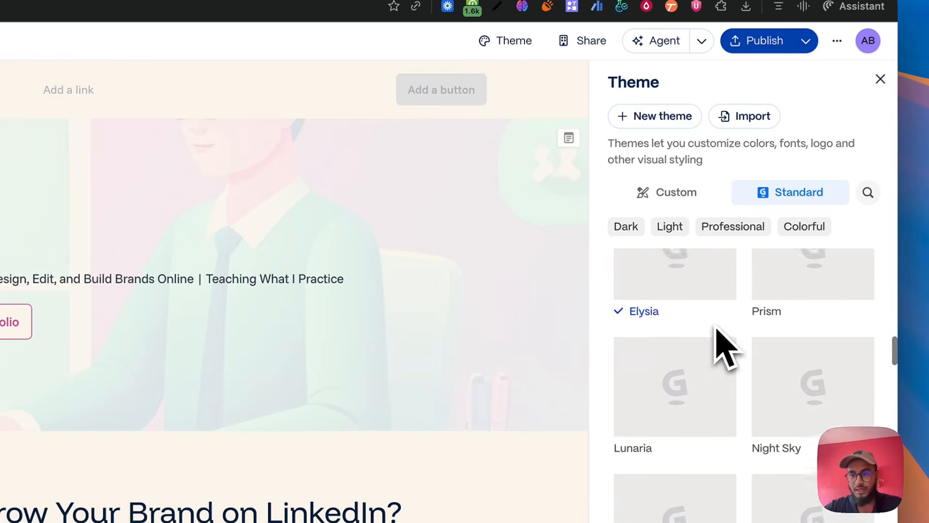
pyautogui.scroll(3, 723, 339)
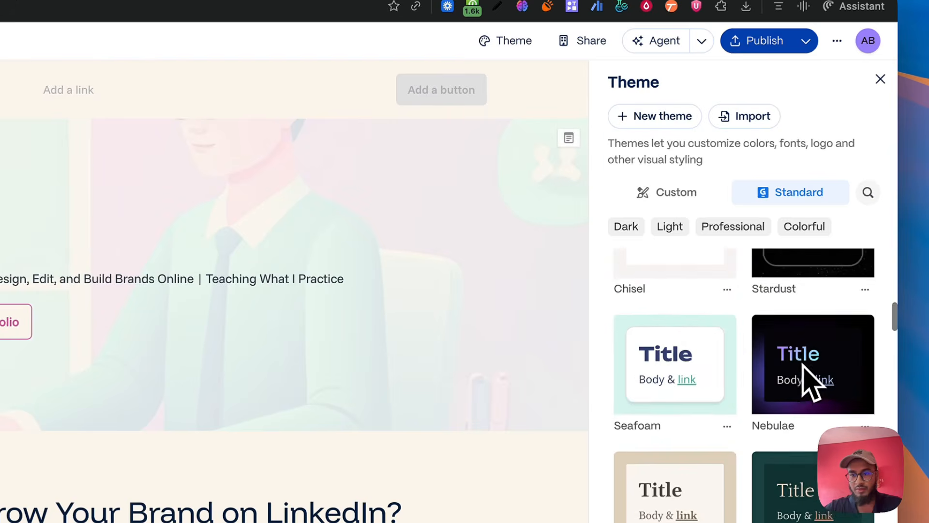
pyautogui.scroll(1, 812, 377)
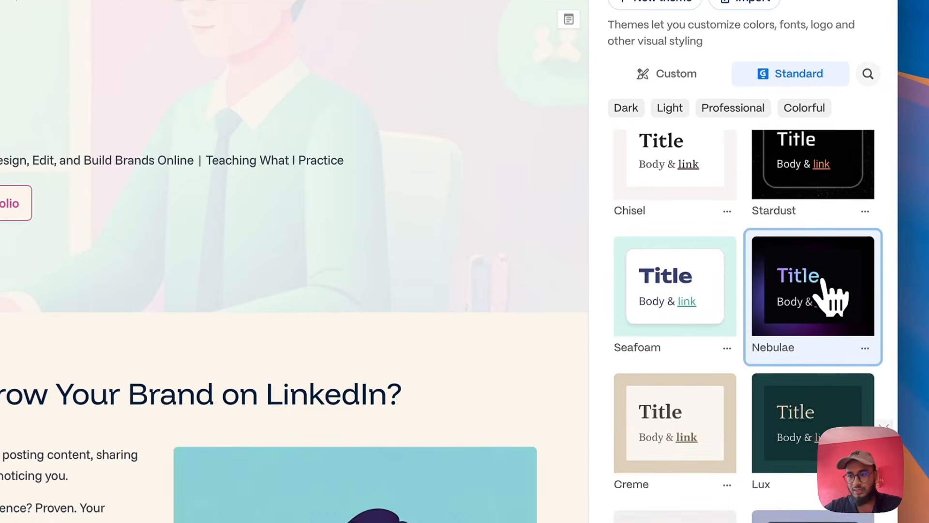
pyautogui.click(832, 298)
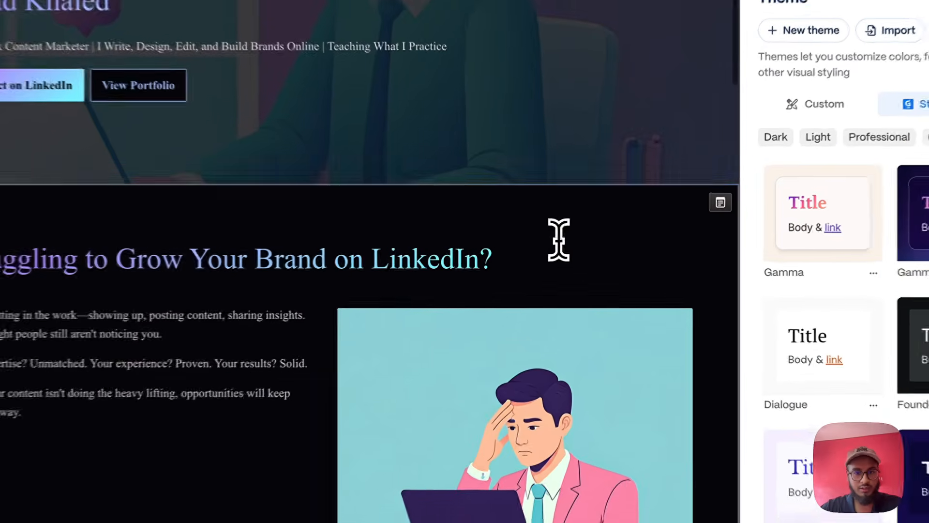
# Step: Look over the whole webpage in its new theme, from the first card down to the skills section and back
pyautogui.scroll(-15, 558, 241)
pyautogui.scroll(17, 561, 276)
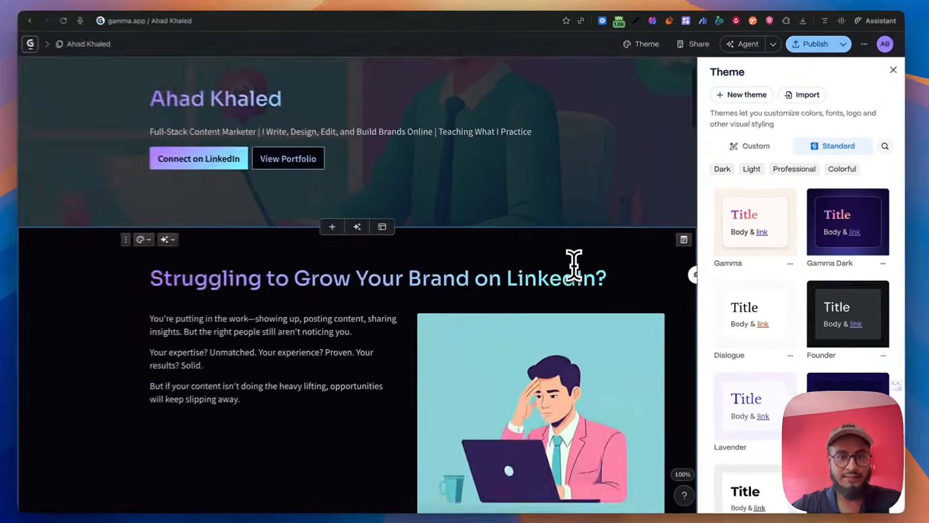
pyautogui.scroll(-15, 562, 277)
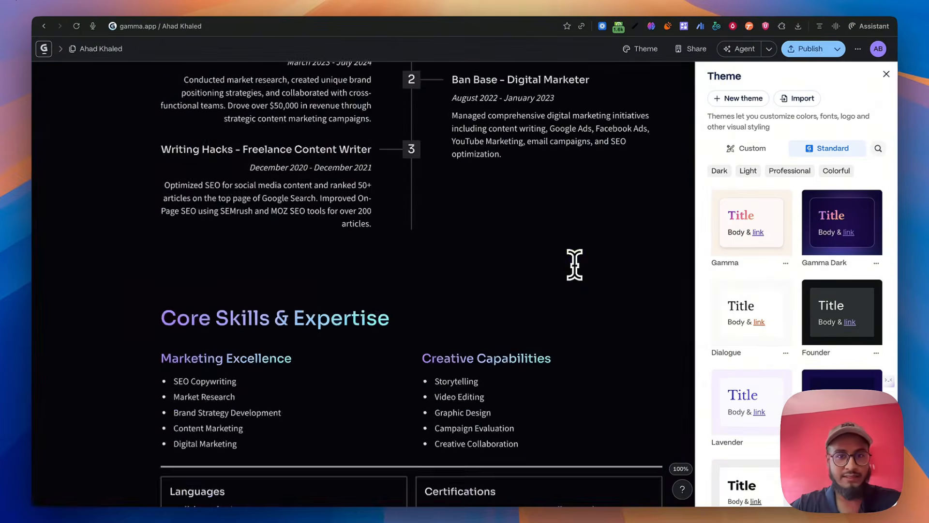
pyautogui.scroll(20, 574, 264)
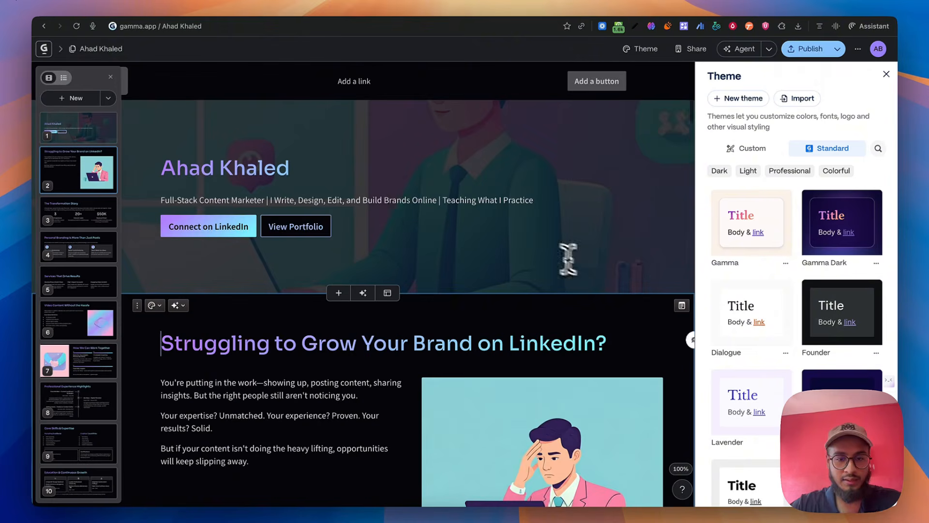
pyautogui.scroll(-3, 391, 215)
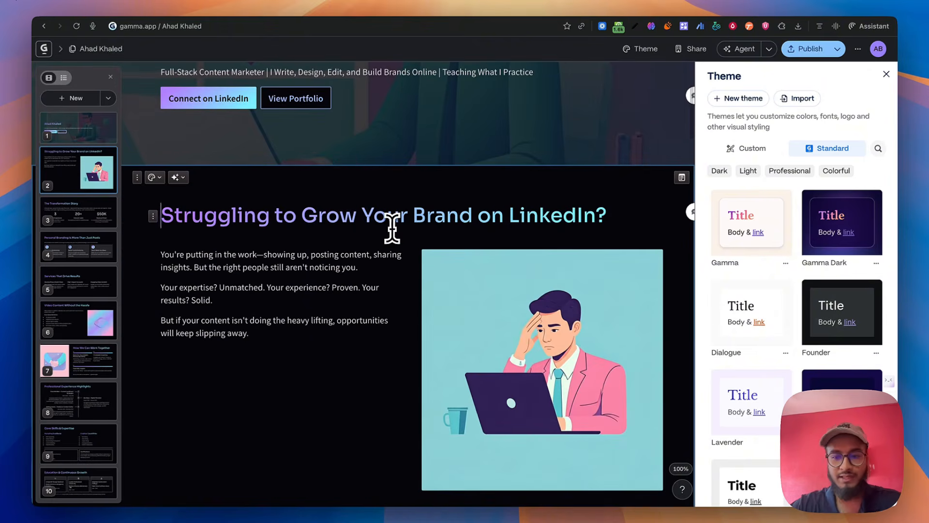